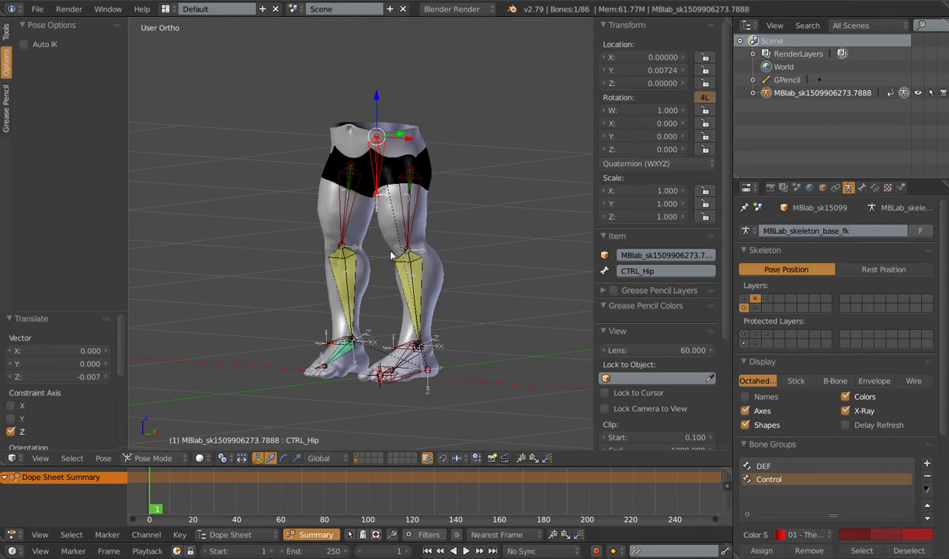
# - Raise CTRL_Hip along Z, then nudge it freely several times, ending with a fine Shift-precision move
pyautogui.press('g')
pyautogui.press('z')
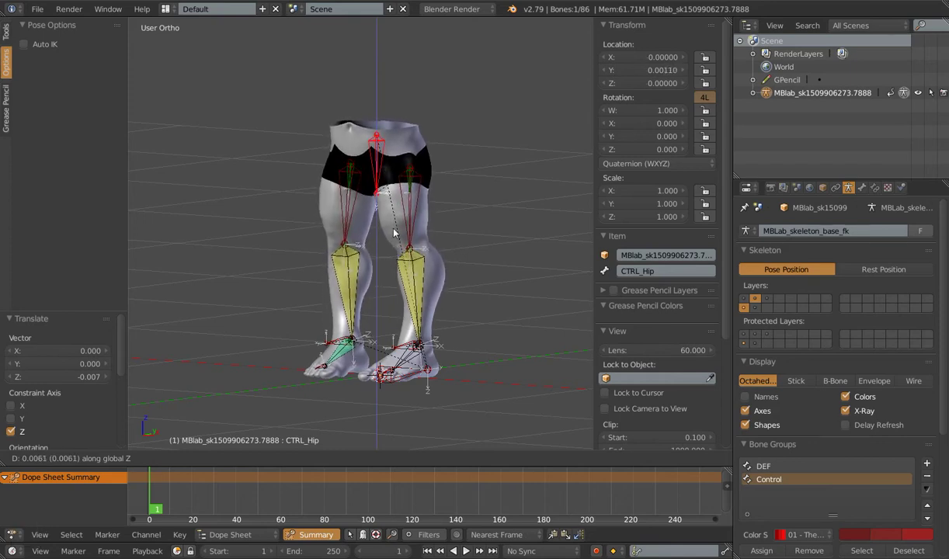
pyautogui.click(395, 244)
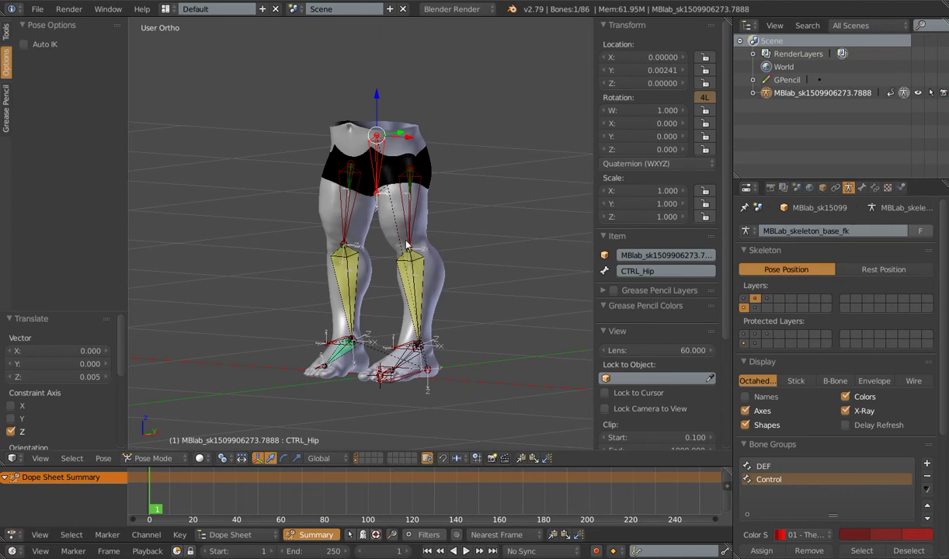
pyautogui.press('g')
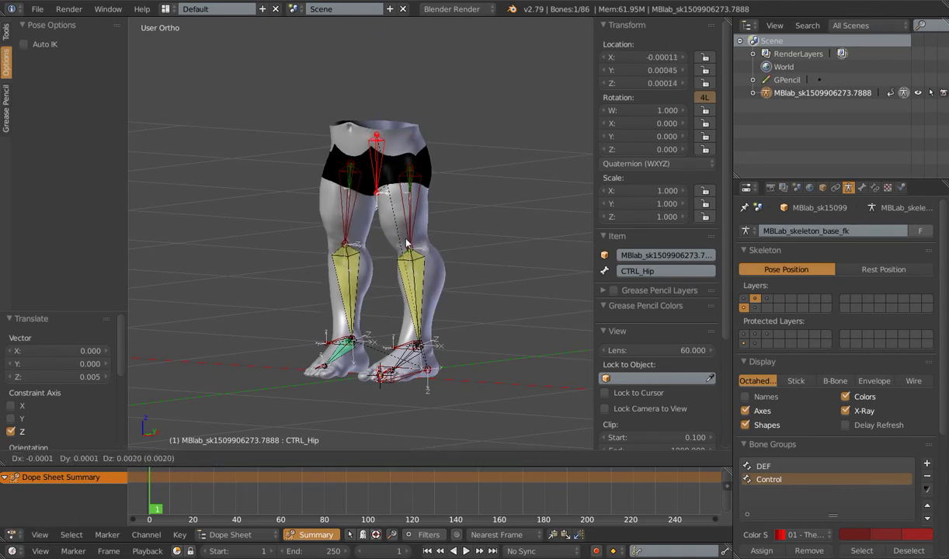
pyautogui.keyDown('shift'); pyautogui.click(352, 243); pyautogui.keyUp('shift')
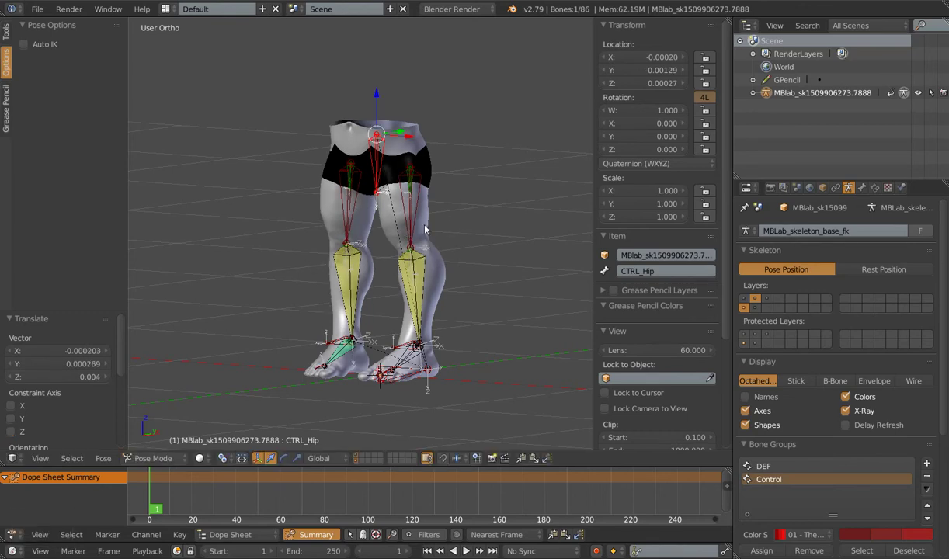
pyautogui.press('g')
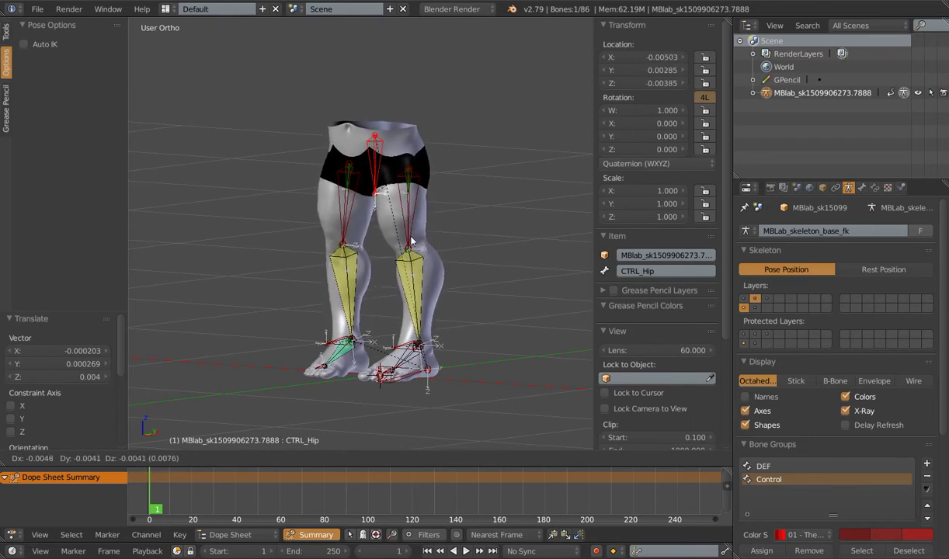
pyautogui.click(410, 240)
pyautogui.press('g')
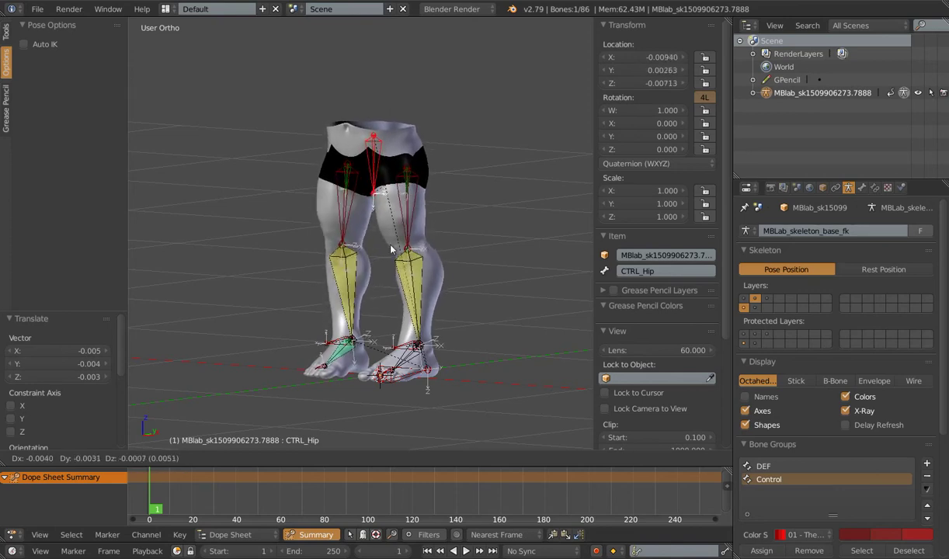
pyautogui.press('shift')
pyautogui.click(297, 402)
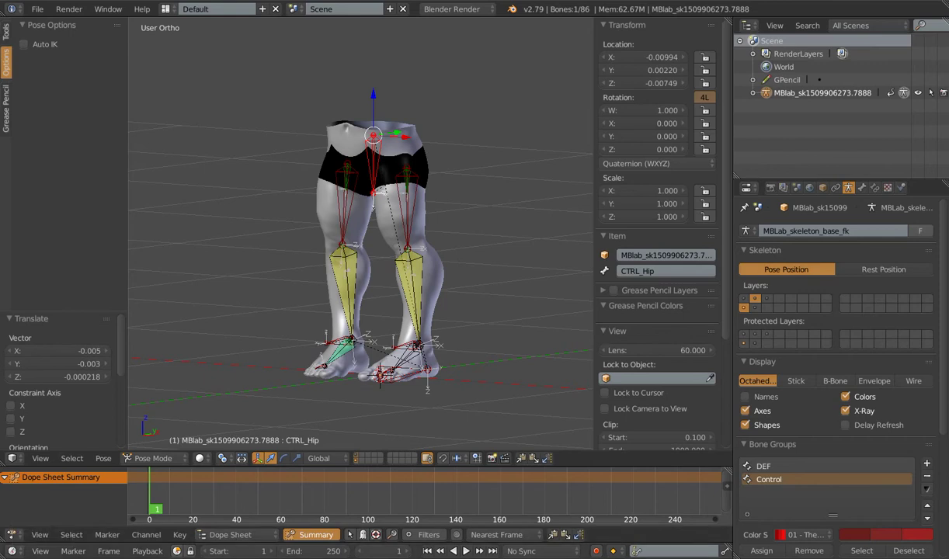
# - Play the Armature.001 test rig's stretch animation in right side view, stopping near frame 92
pyautogui.click(85, 489)
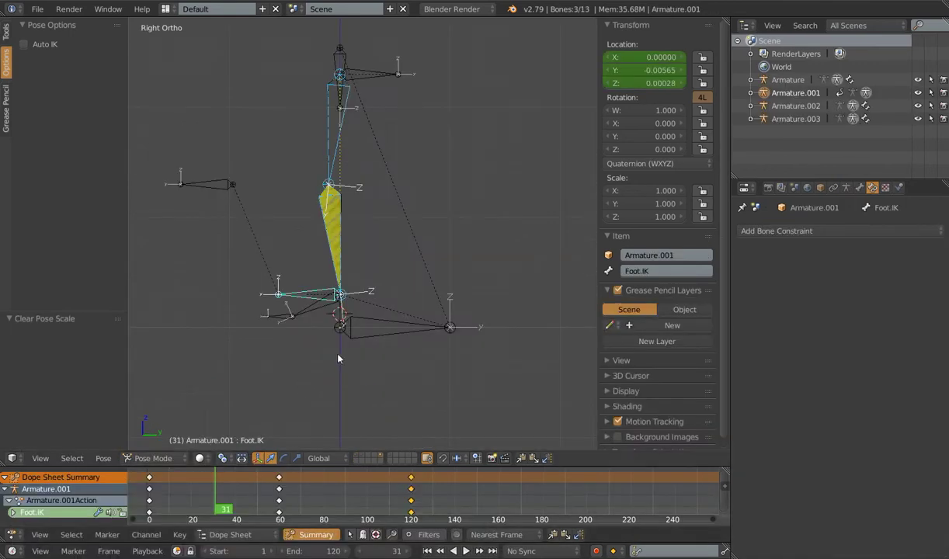
pyautogui.hotkey('alt', 'a')
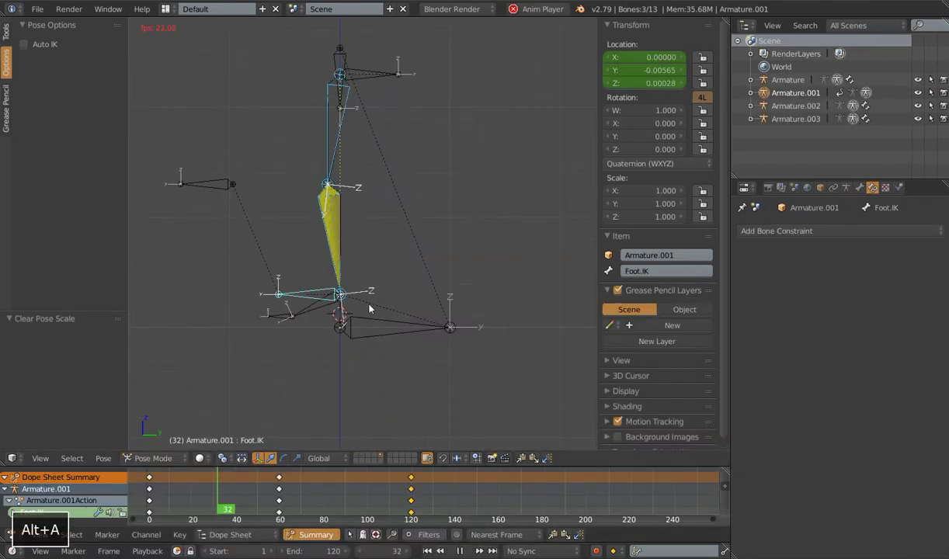
pyautogui.moveTo(334, 208); pyautogui.dragTo(370, 278, button='middle')
pyautogui.press('KP_1')
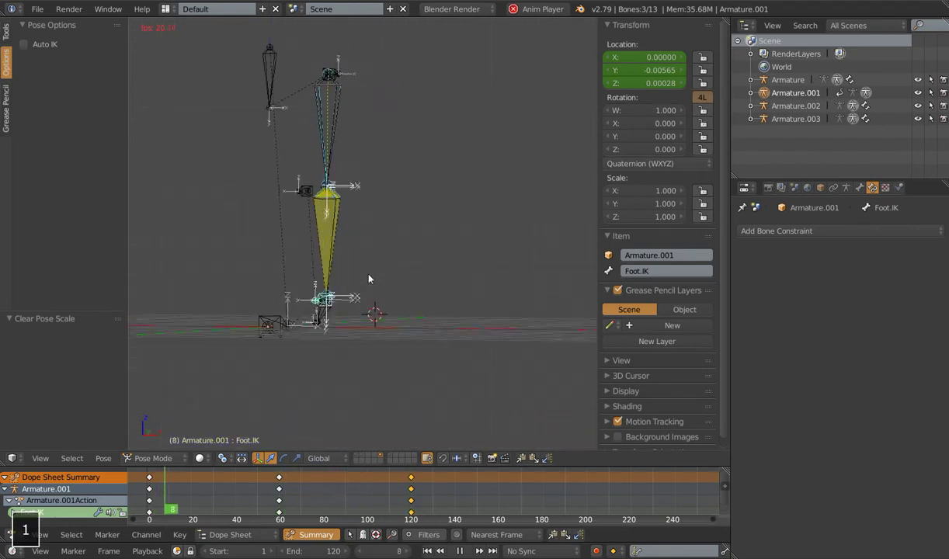
pyautogui.press('KP_3')
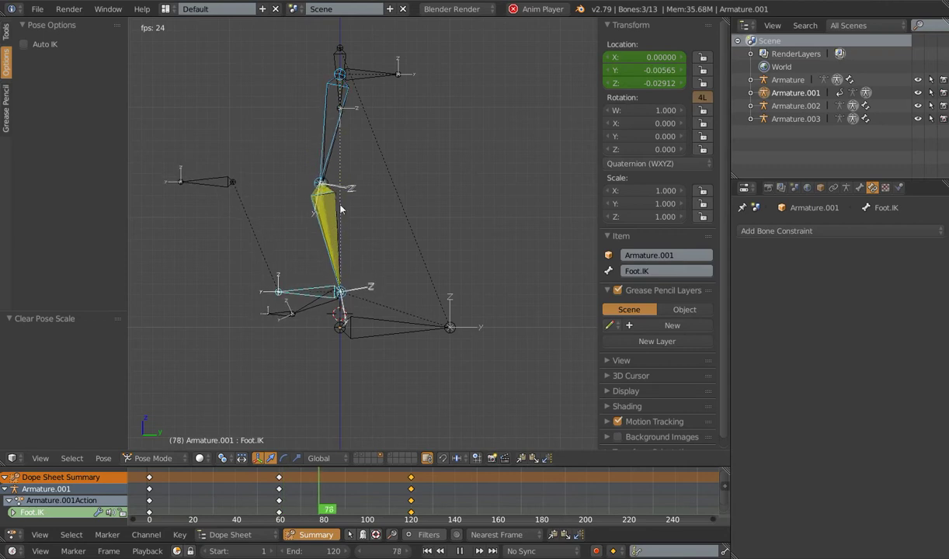
pyautogui.hotkey('alt', 'a')
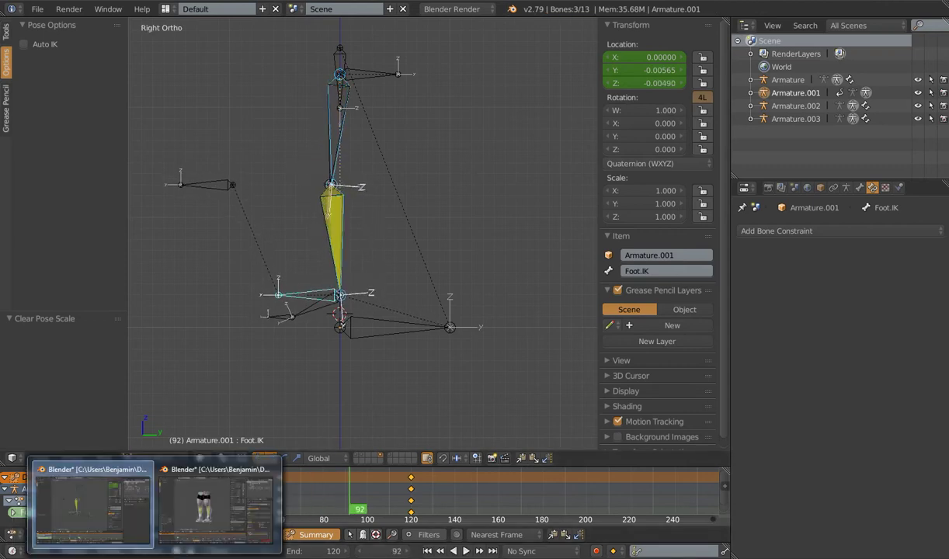
# - Back on the dwarf legs rig, recentre the view and lower CTRL_Hip along Z
pyautogui.click(222, 506)
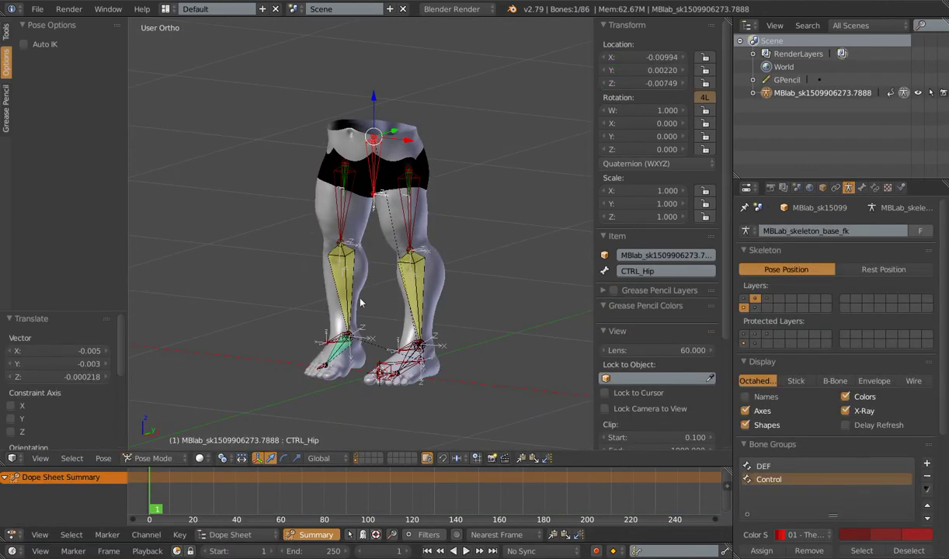
pyautogui.keyDown('shift'); pyautogui.moveTo(467, 243); pyautogui.dragTo(448, 268, button='middle'); pyautogui.keyUp('shift')
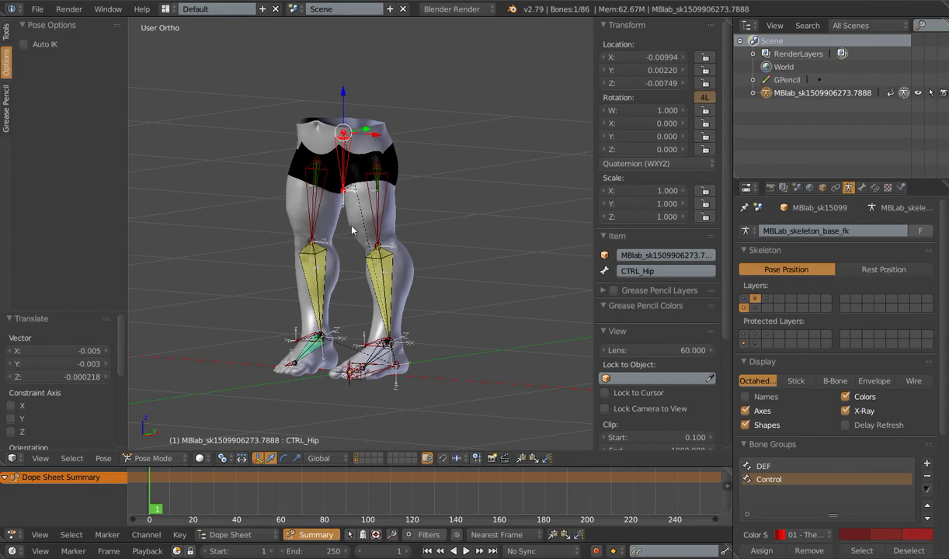
pyautogui.keyDown('shift'); pyautogui.moveTo(481, 273); pyautogui.dragTo(452, 240, button='middle'); pyautogui.keyUp('shift')
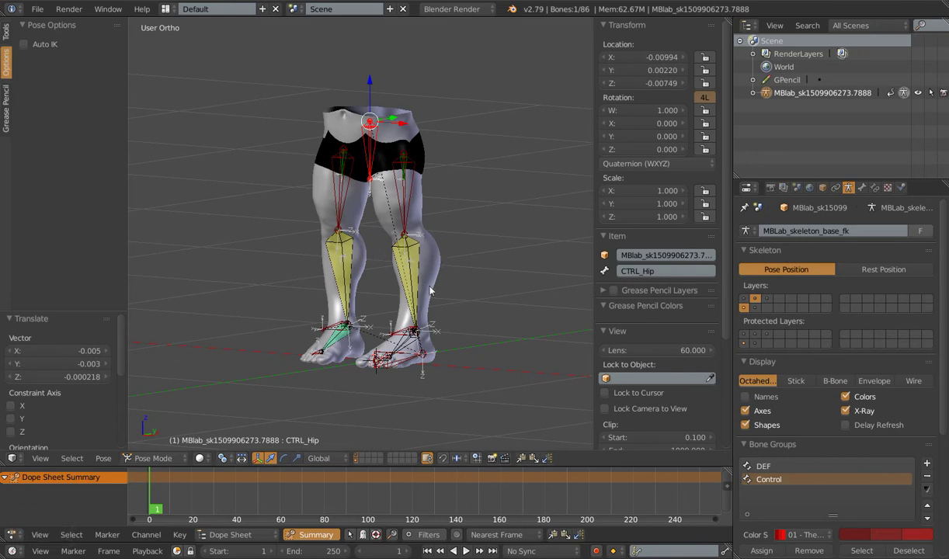
pyautogui.keyDown('shift'); pyautogui.moveTo(473, 264); pyautogui.dragTo(447, 270, button='middle'); pyautogui.keyUp('shift')
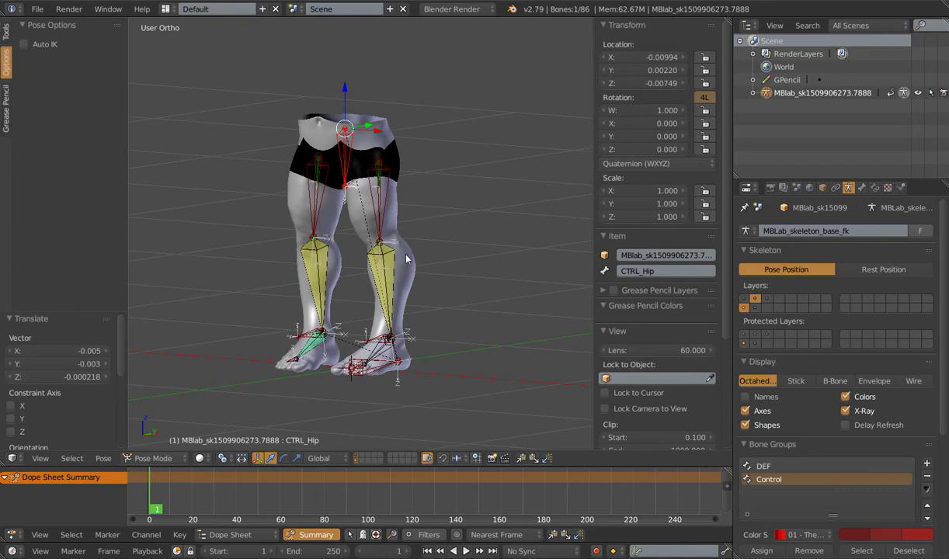
pyautogui.press('g')
pyautogui.press('z')
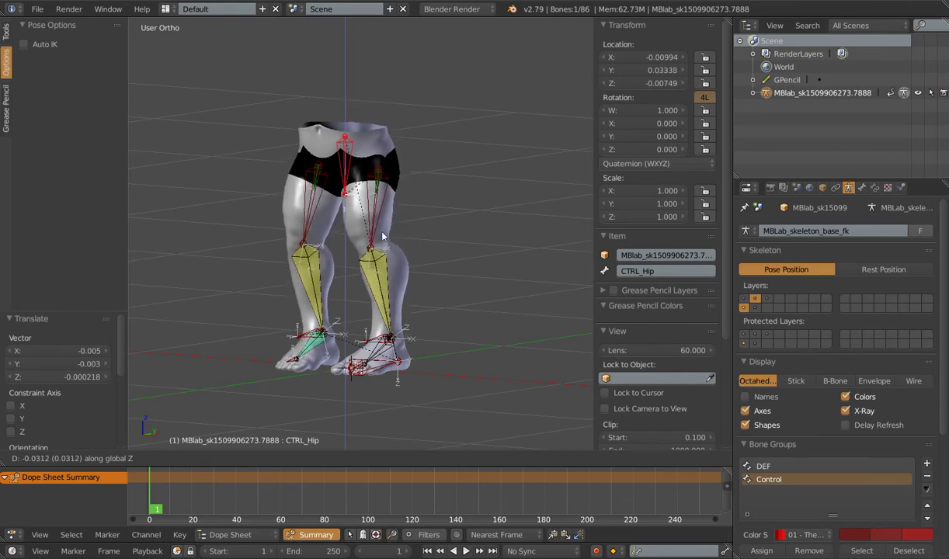
pyautogui.click(348, 265)
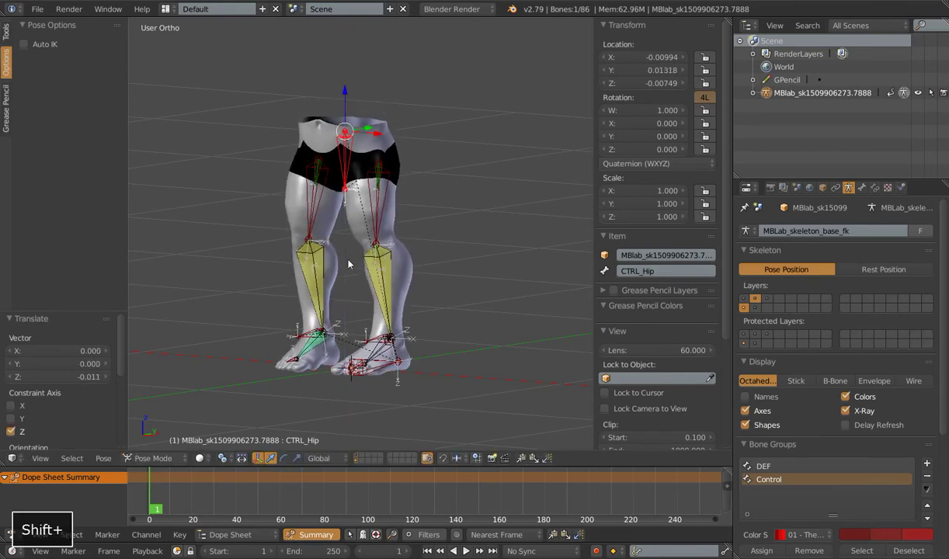
pyautogui.moveTo(349, 264); pyautogui.dragTo(380, 265, button='middle')
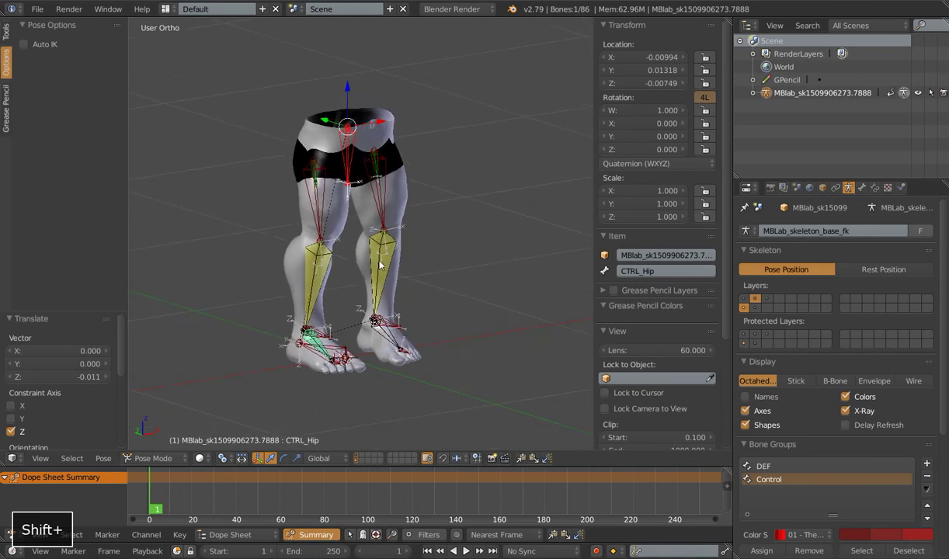
# - Select thigh.IK.R, move CTRL_Hip once more, then reselect thigh.IK.R
pyautogui.rightClick(298, 200)
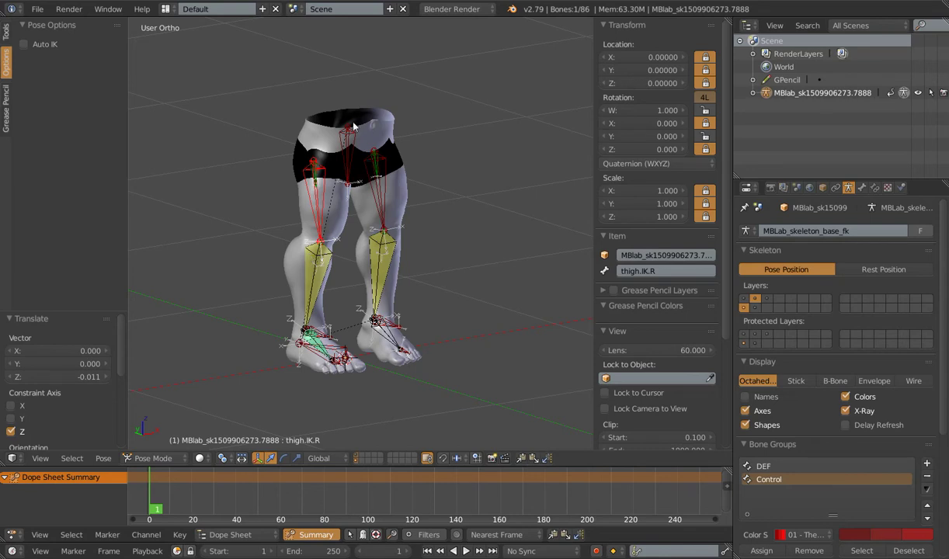
pyautogui.rightClick(349, 162)
pyautogui.press('g')
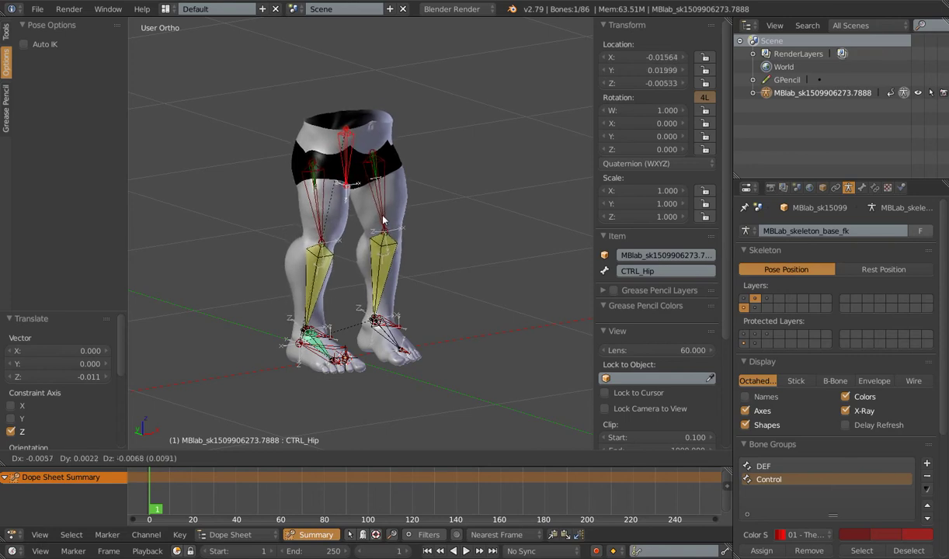
pyautogui.click(377, 225)
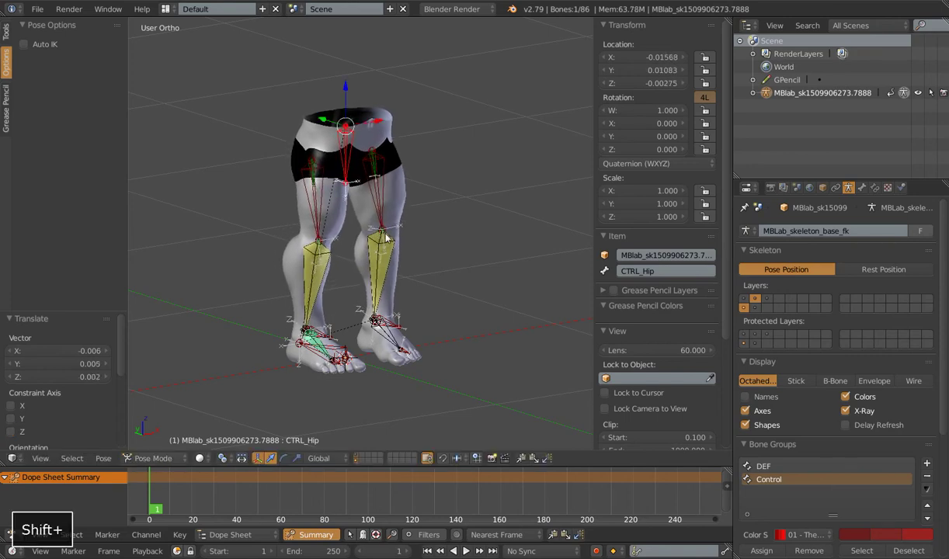
pyautogui.moveTo(377, 224)
pyautogui.keyDown('shift'); pyautogui.mouseDown(button='middle')
pyautogui.moveTo(339, 208)
pyautogui.moveTo(378, 206)
pyautogui.moveTo(367, 225)
pyautogui.mouseUp(button='middle'); pyautogui.keyUp('shift')
pyautogui.rightClick(303, 190)
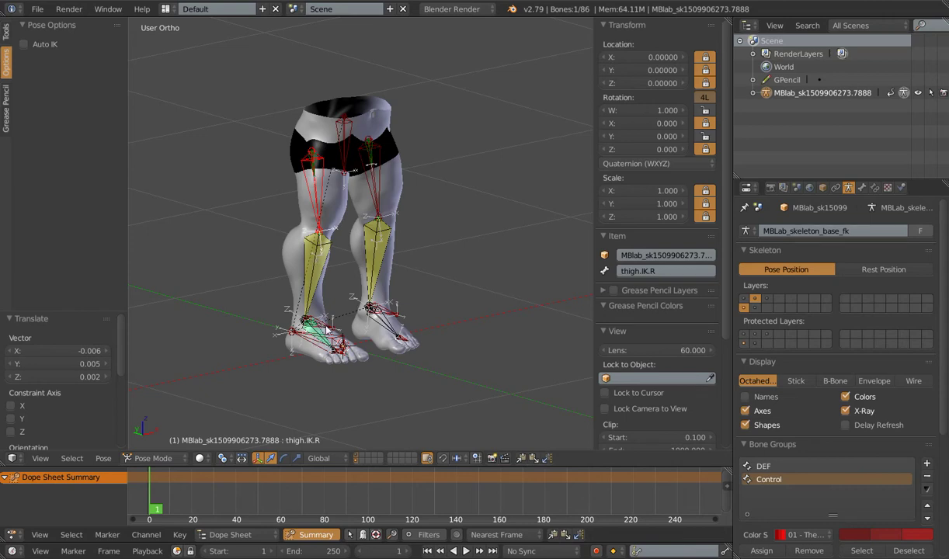
# - Edit thigh.IK.R's IK stretch value in its Bone properties
pyautogui.click(861, 189)
pyautogui.scroll(-8, 794, 373)
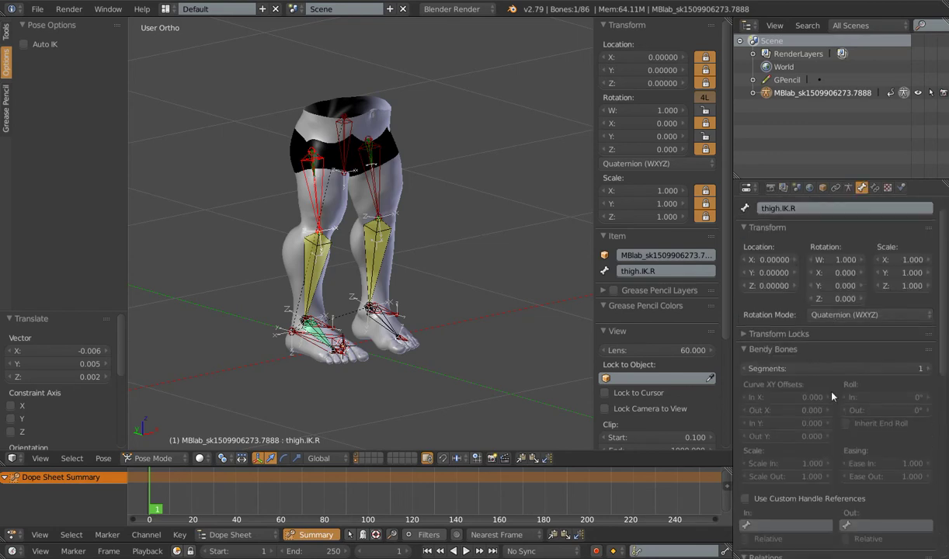
pyautogui.scroll(-1, 830, 409)
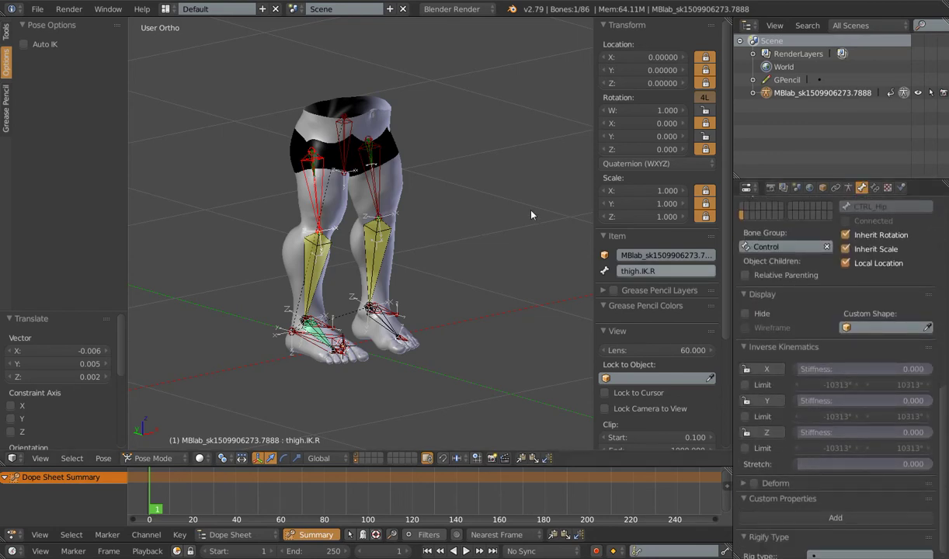
pyautogui.click(824, 466)
pyautogui.write('0')
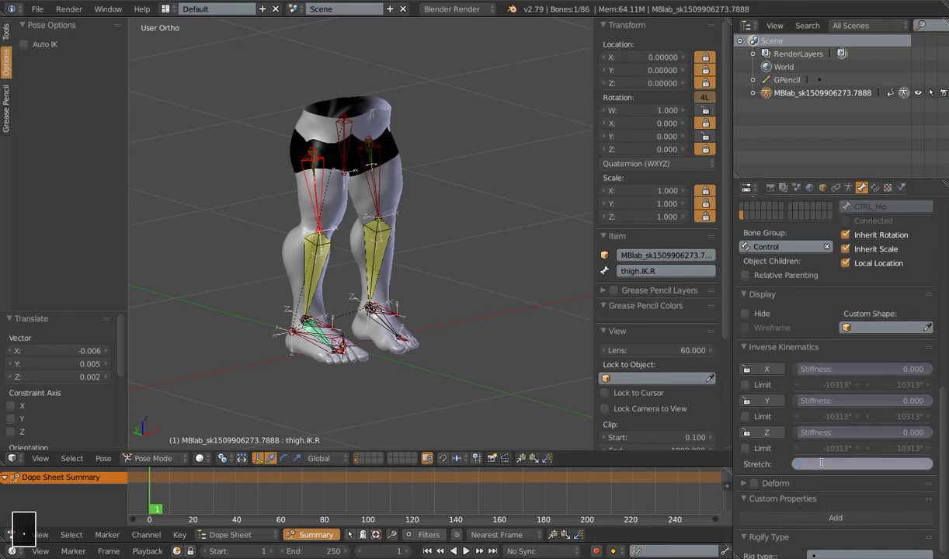
pyautogui.press('Return')
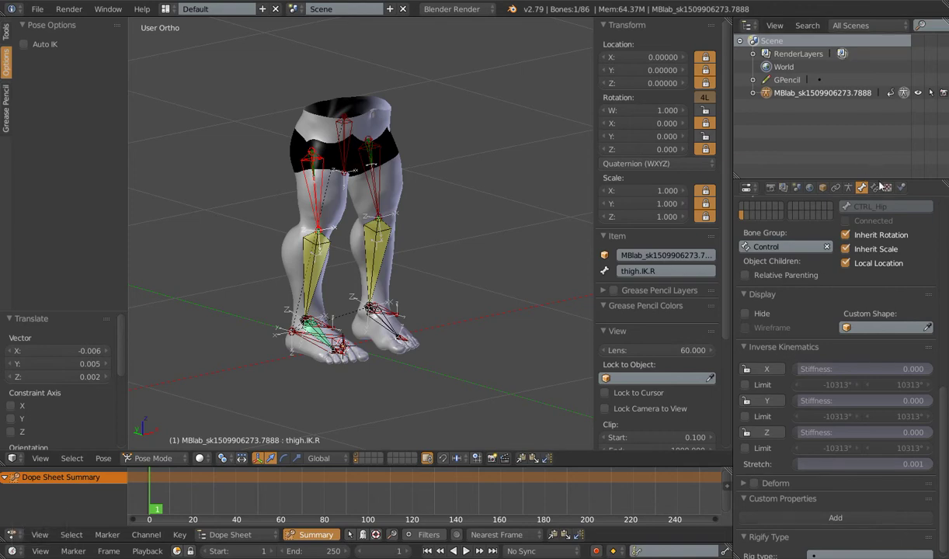
# - Give MCH.shin.IK.R an IK stretch of 0.001 and begin grabbing CTRL_Hip to test it
pyautogui.rightClick(300, 262)
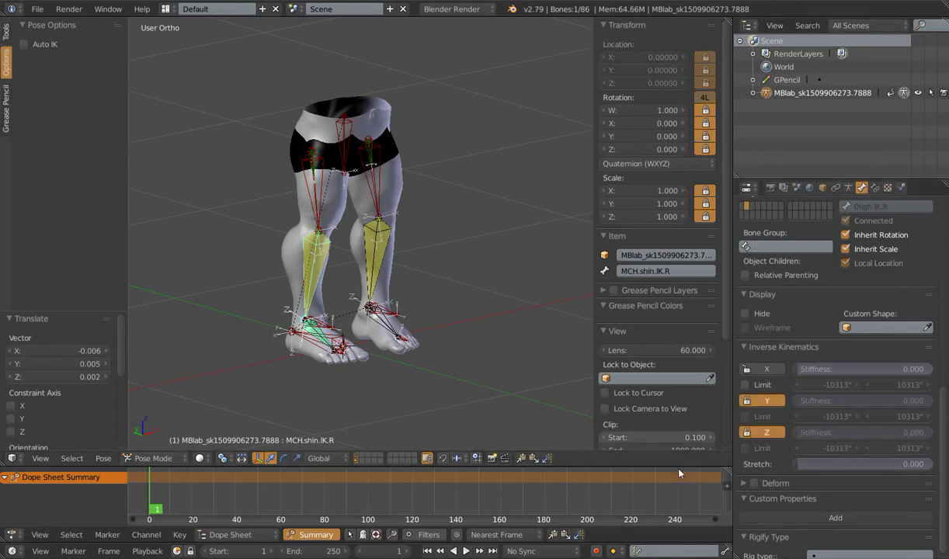
pyautogui.click(829, 466)
pyautogui.write('0.001')
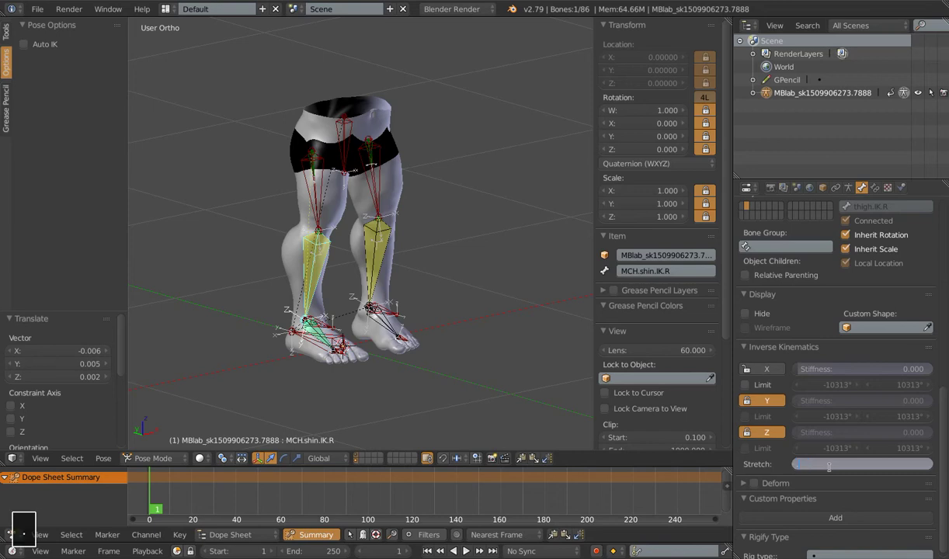
pyautogui.press('Return')
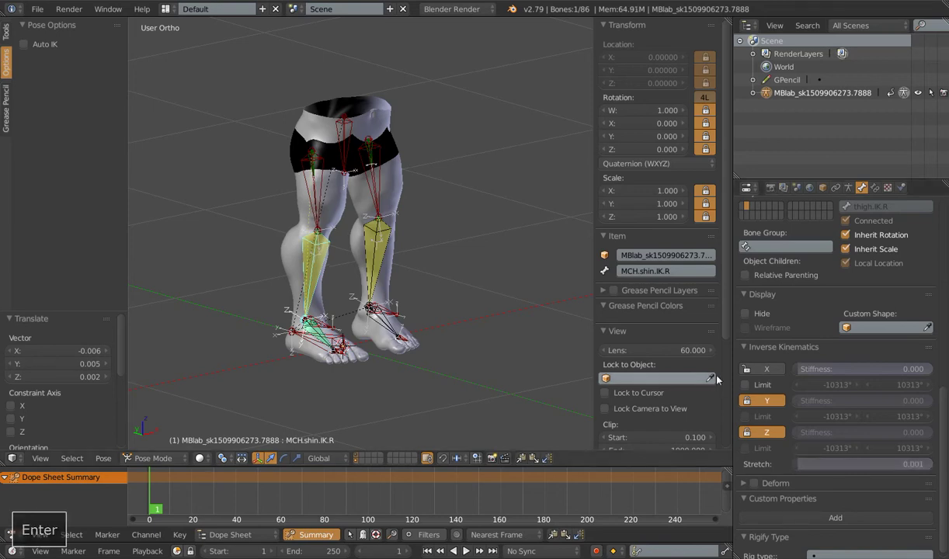
pyautogui.rightClick(346, 170)
pyautogui.press('g')
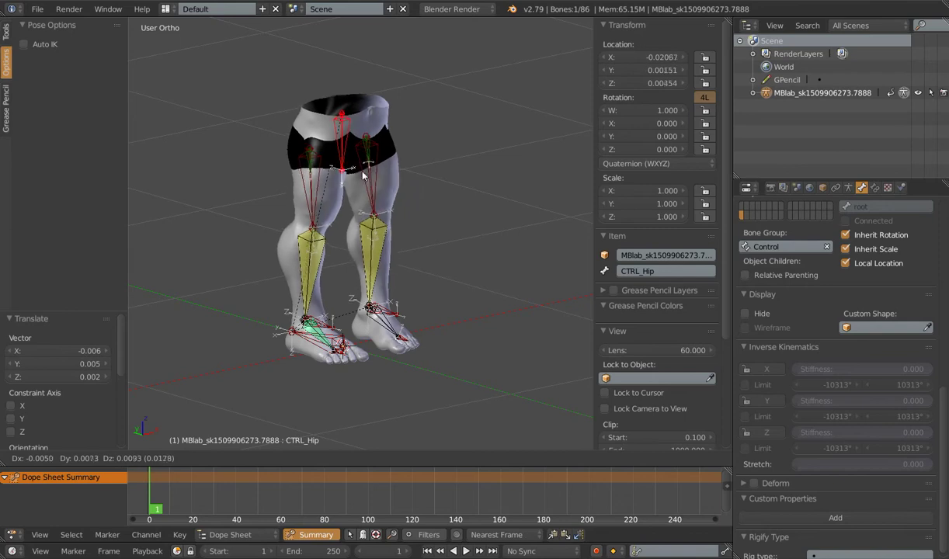
# - Pull CTRL_Hip upward twice to test the right leg's stretch, ending with MCH.shin.IK.R selected
pyautogui.moveTo(362, 175); pyautogui.dragTo(382, 273)
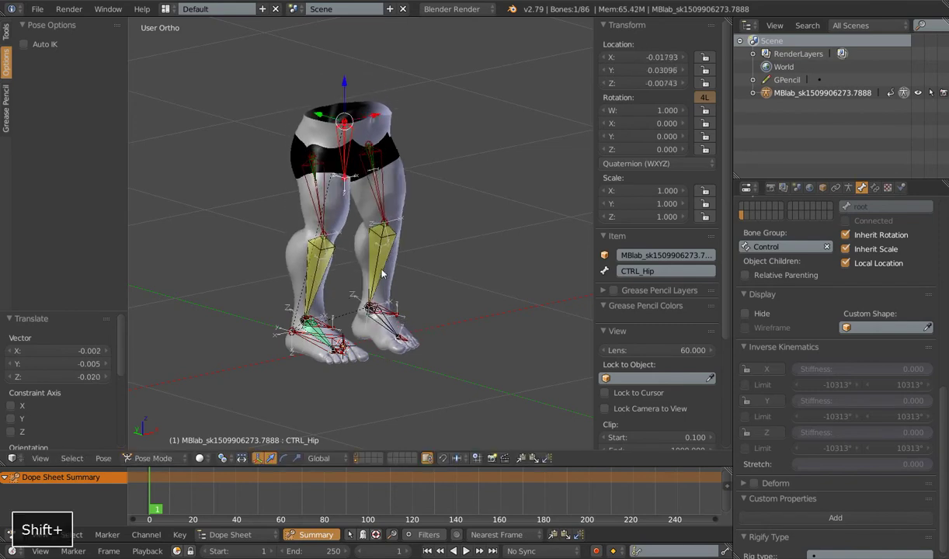
pyautogui.keyDown('shift'); pyautogui.rightClick(310, 262); pyautogui.keyUp('shift')
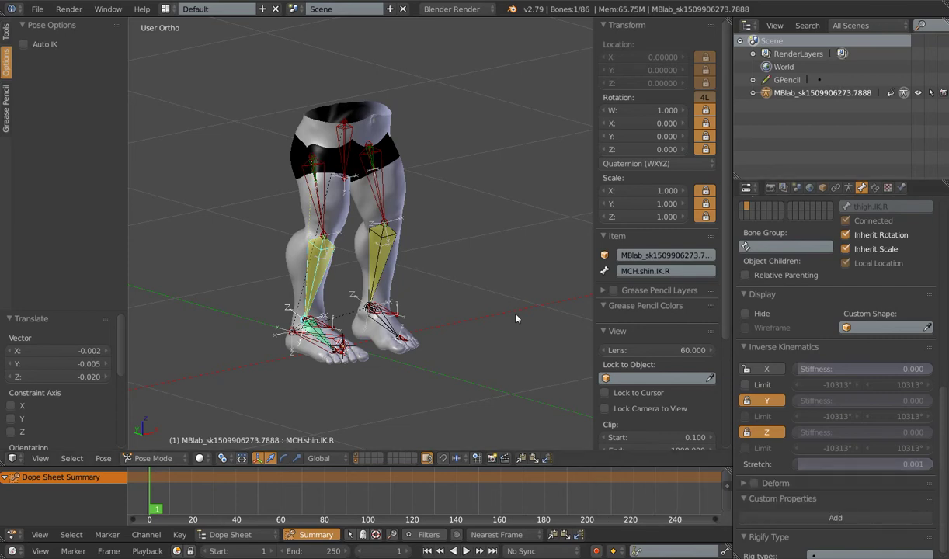
pyautogui.rightClick(342, 162)
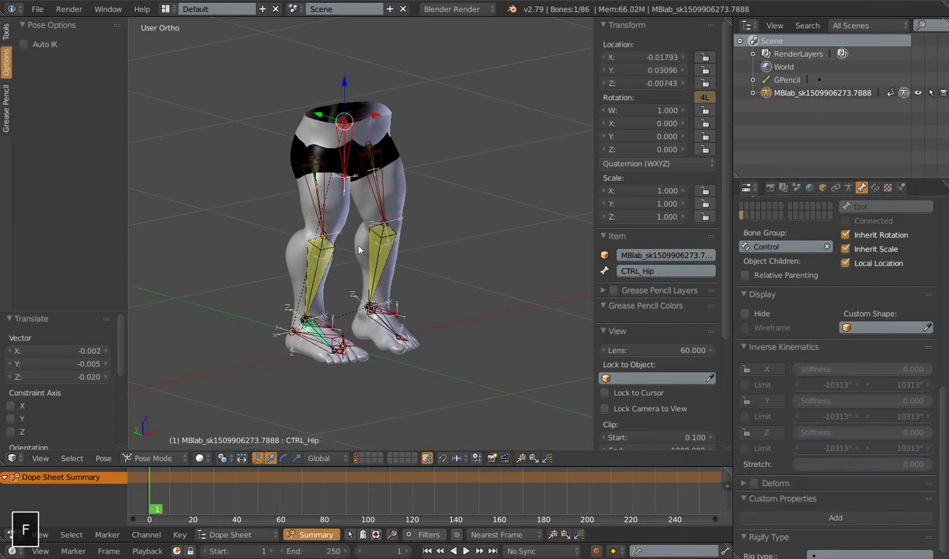
pyautogui.press('g')
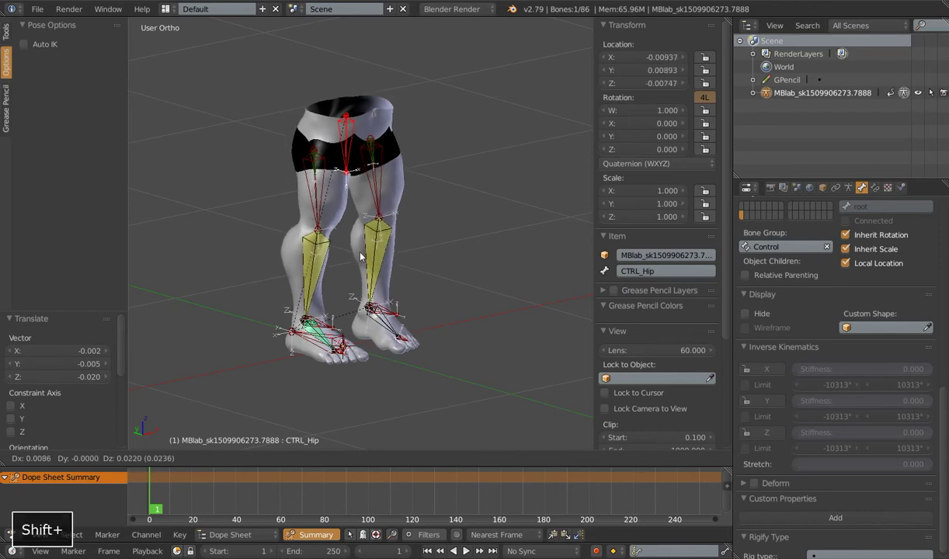
pyautogui.click(360, 256)
pyautogui.rightClick(304, 260)
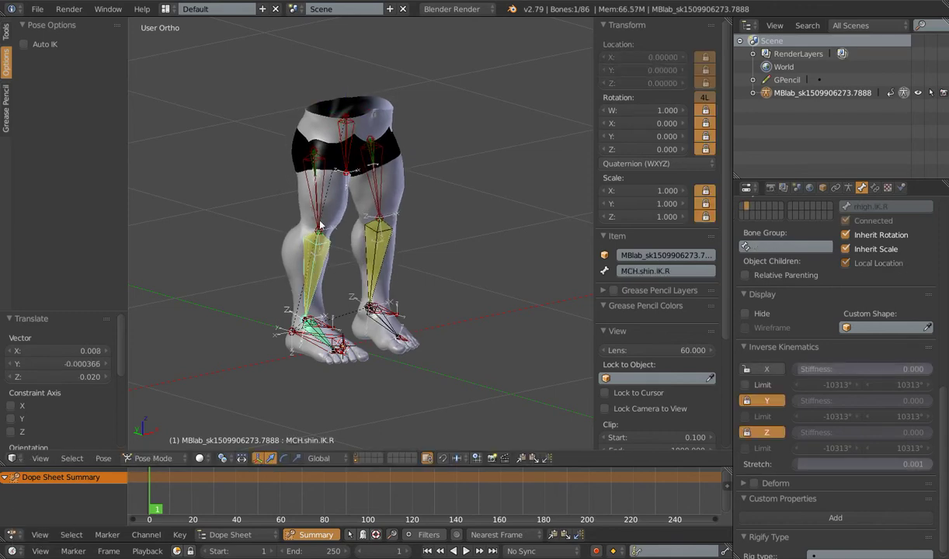
# - Add a Limit Scale constraint to MCH.shin.IK.R with Maximum Y 1 enabled, in Local Space
pyautogui.click(873, 188)
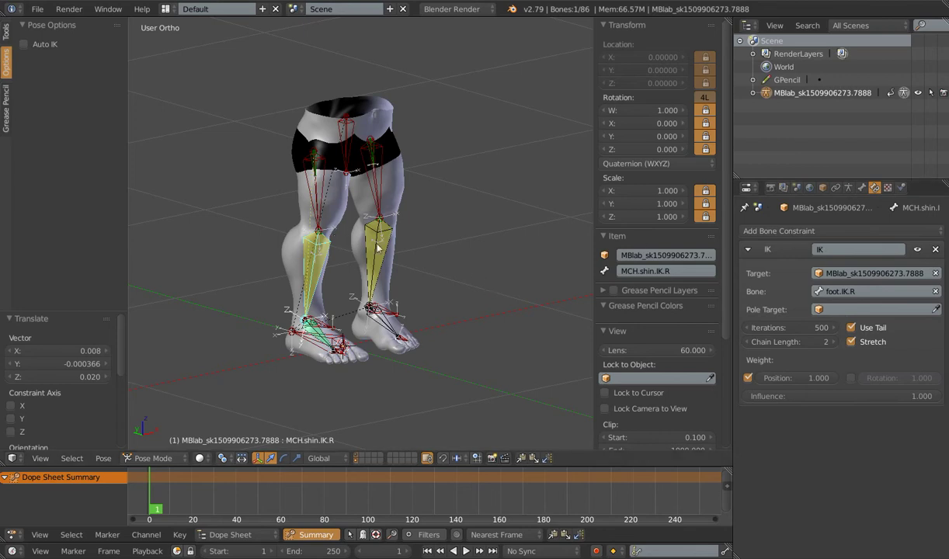
pyautogui.click(787, 231)
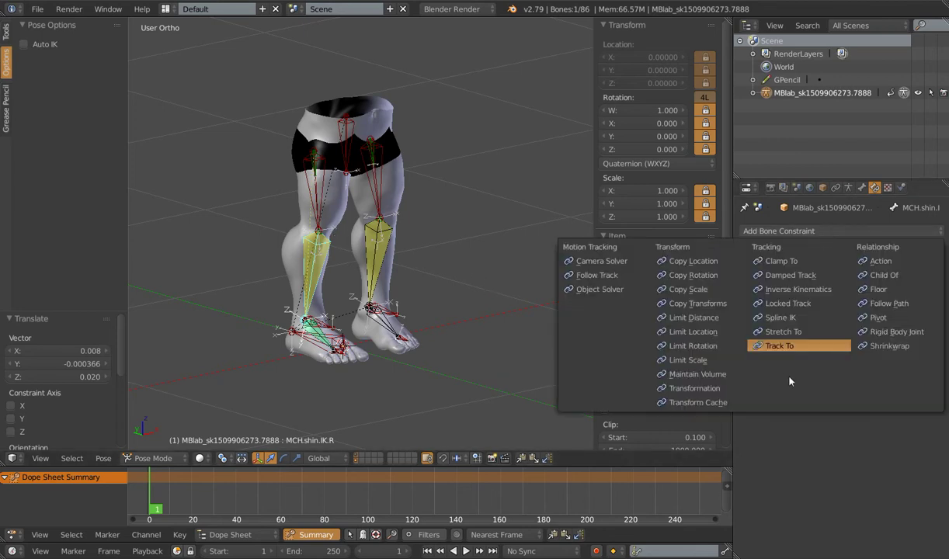
pyautogui.click(697, 361)
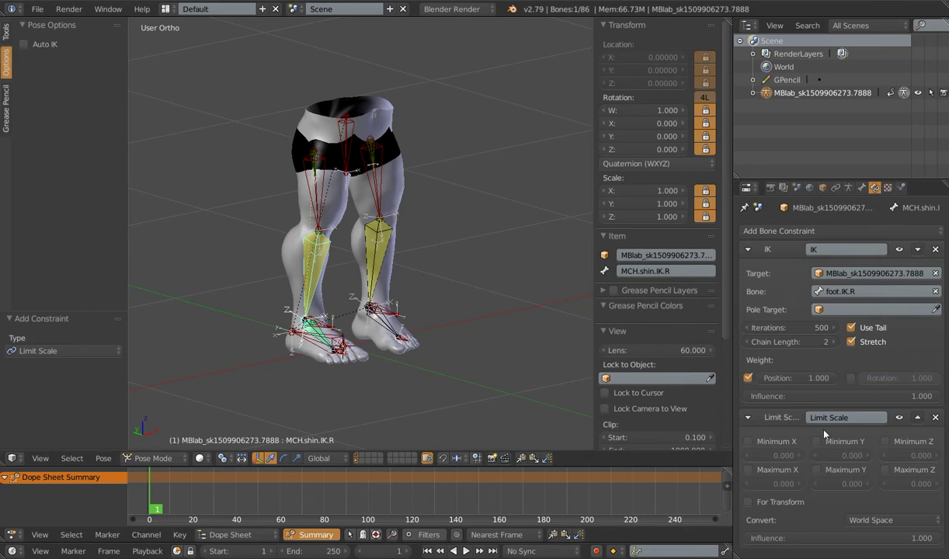
pyautogui.click(833, 483)
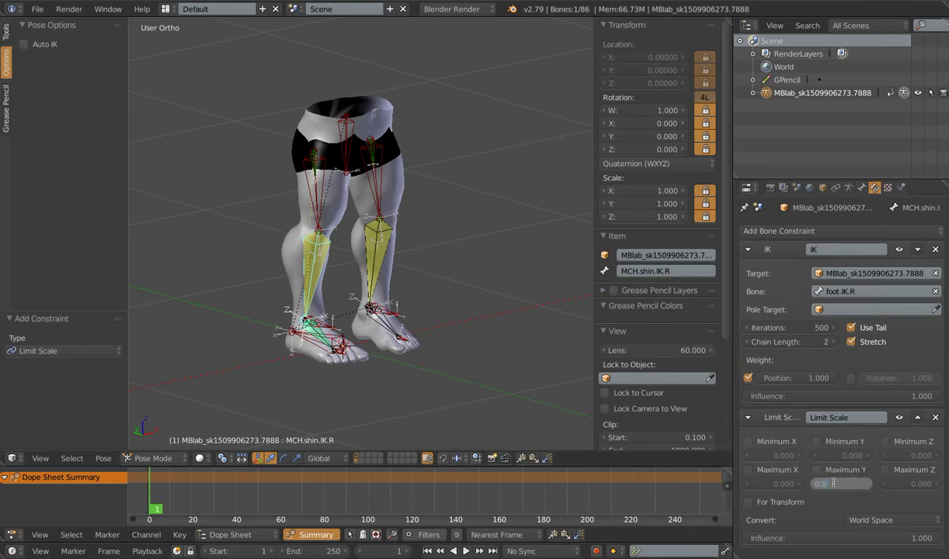
pyautogui.write('1.')
pyautogui.press('Return')
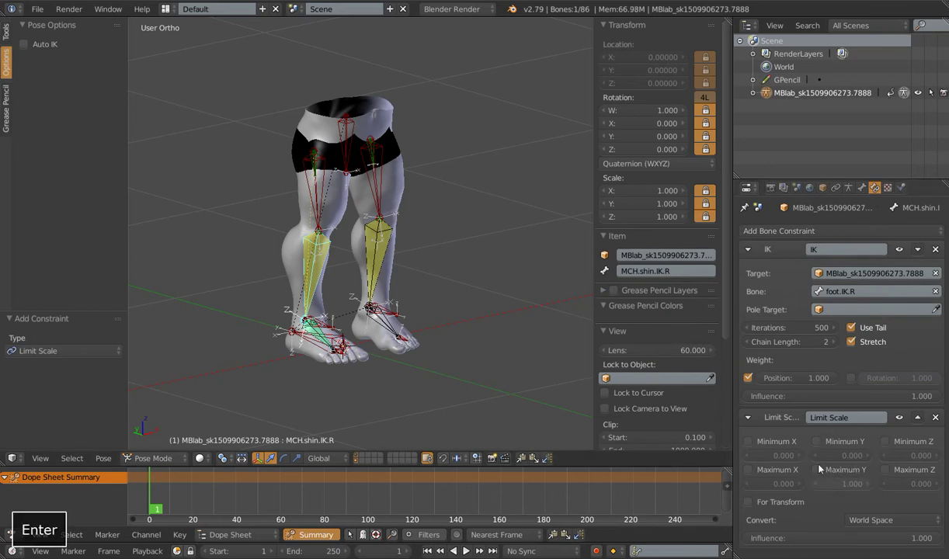
pyautogui.click(817, 469)
pyautogui.click(881, 520)
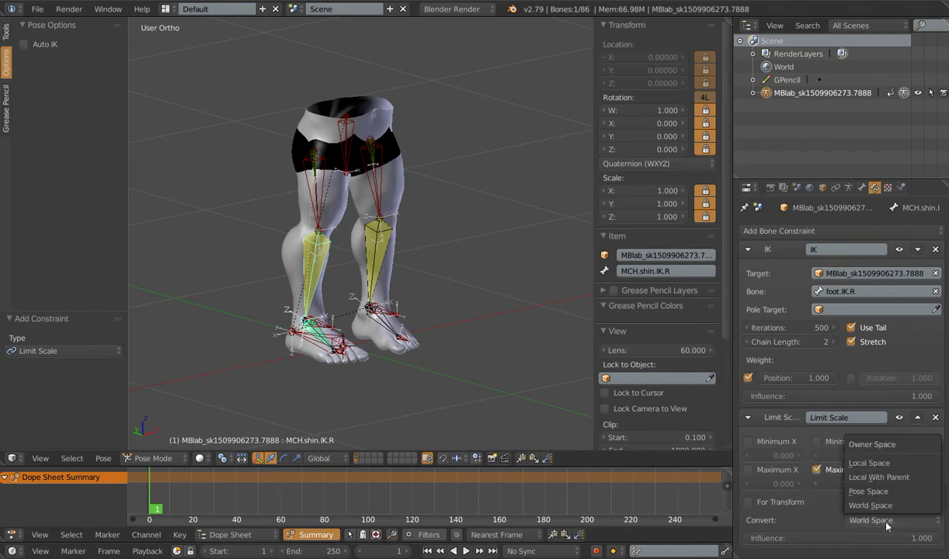
pyautogui.click(869, 463)
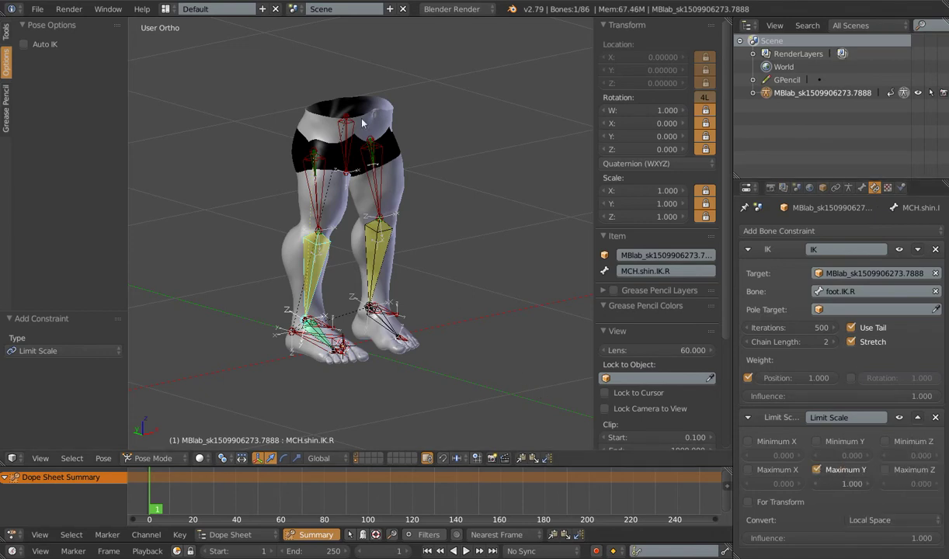
# - Move CTRL_Hip to test the scale limit, then reselect MCH.shin.IK.R
pyautogui.rightClick(344, 169)
pyautogui.press('g')
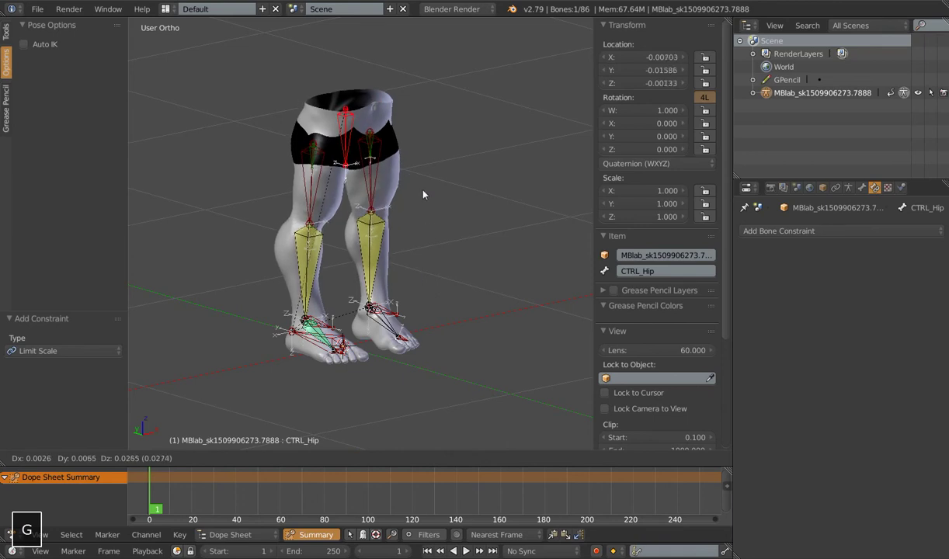
pyautogui.click(404, 311)
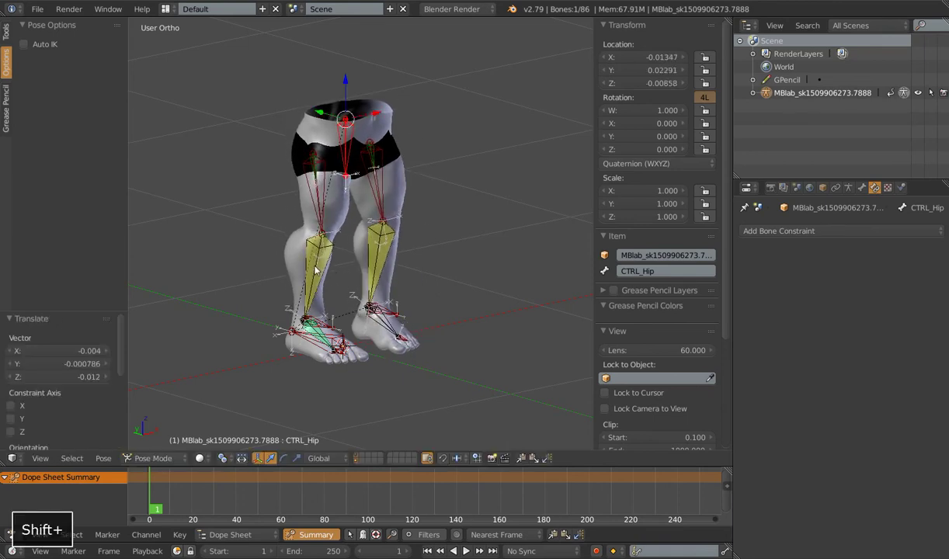
pyautogui.rightClick(316, 270)
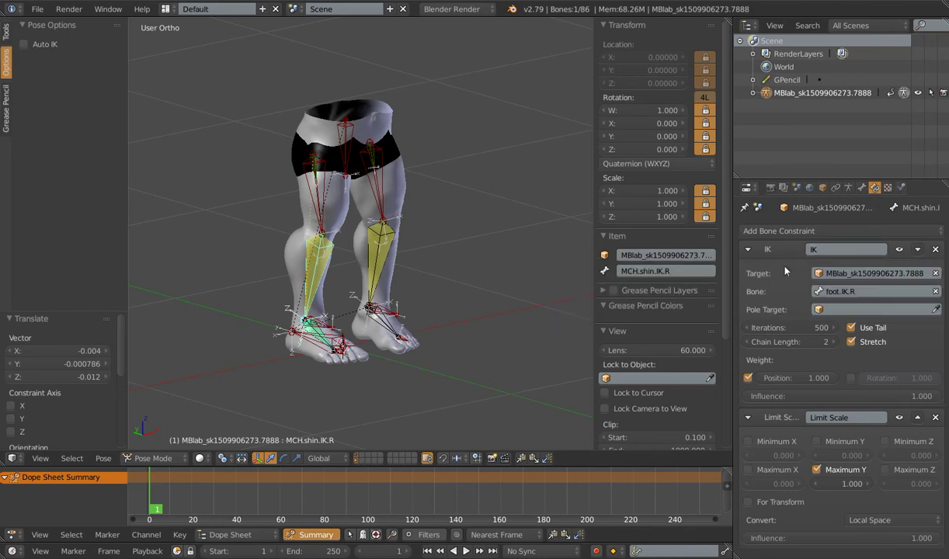
# - Move Limit Scale above the IK constraint and test it by repositioning CTRL_Hip
pyautogui.click(919, 417)
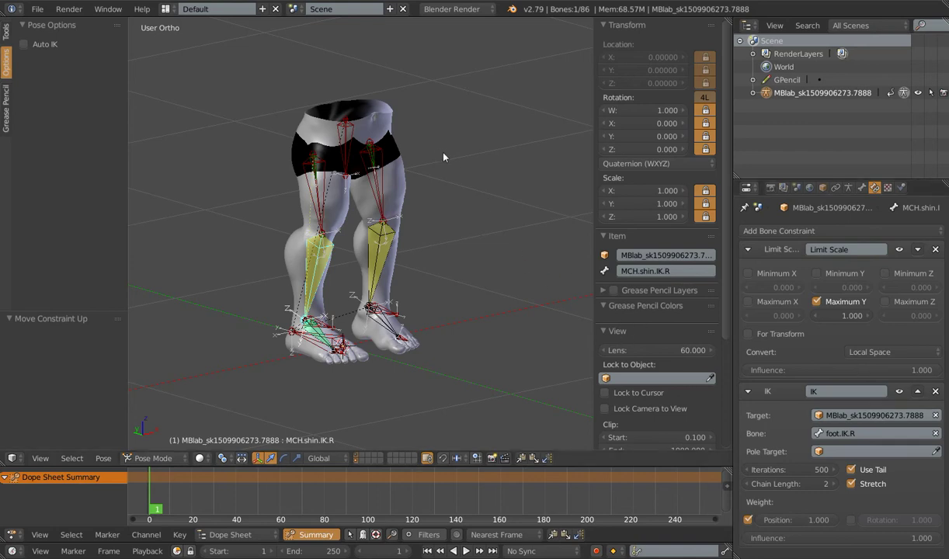
pyautogui.rightClick(344, 163)
pyautogui.press('g')
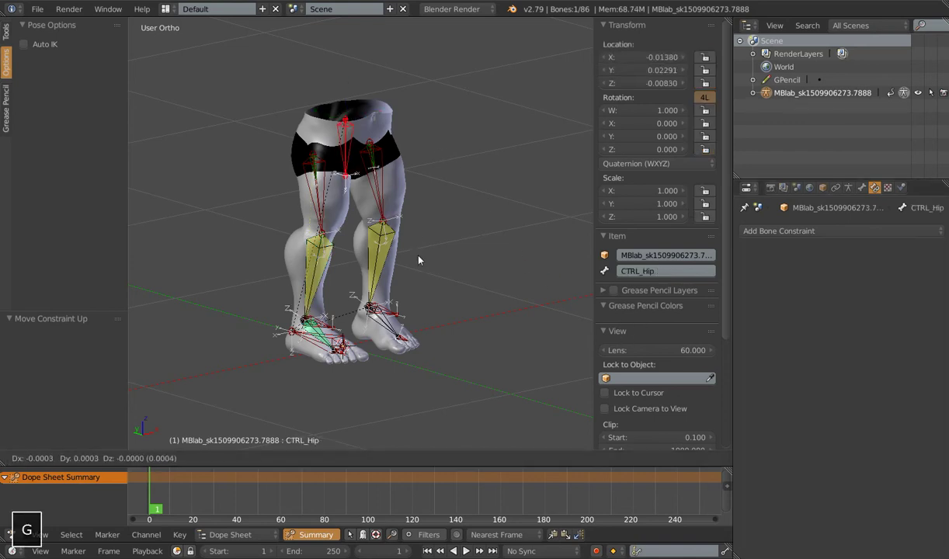
pyautogui.click(416, 214)
pyautogui.keyDown('shift'); pyautogui.rightClick(304, 243); pyautogui.keyUp('shift')
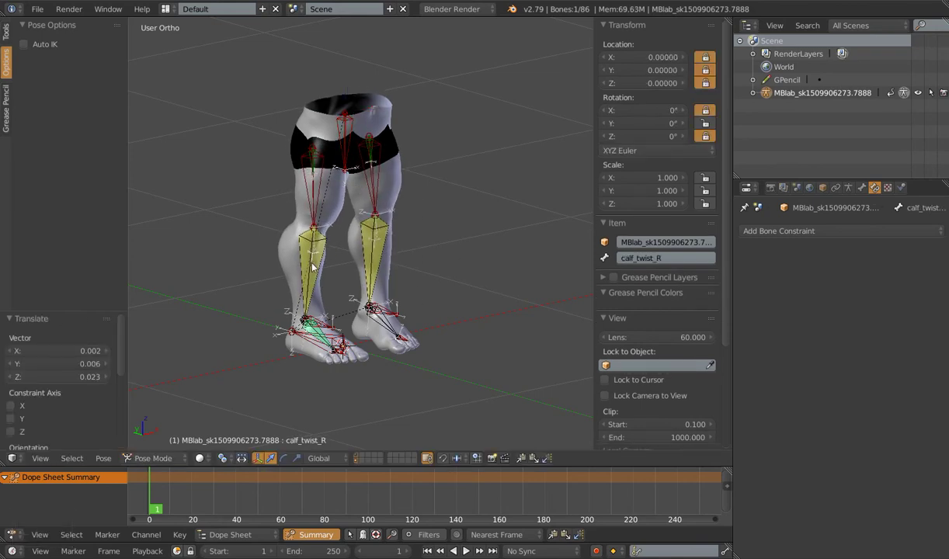
pyautogui.rightClick(312, 267)
# - Put IK back above Limit Scale, retest with CTRL_Hip, then delete the Limit Scale constraint
pyautogui.click(917, 387)
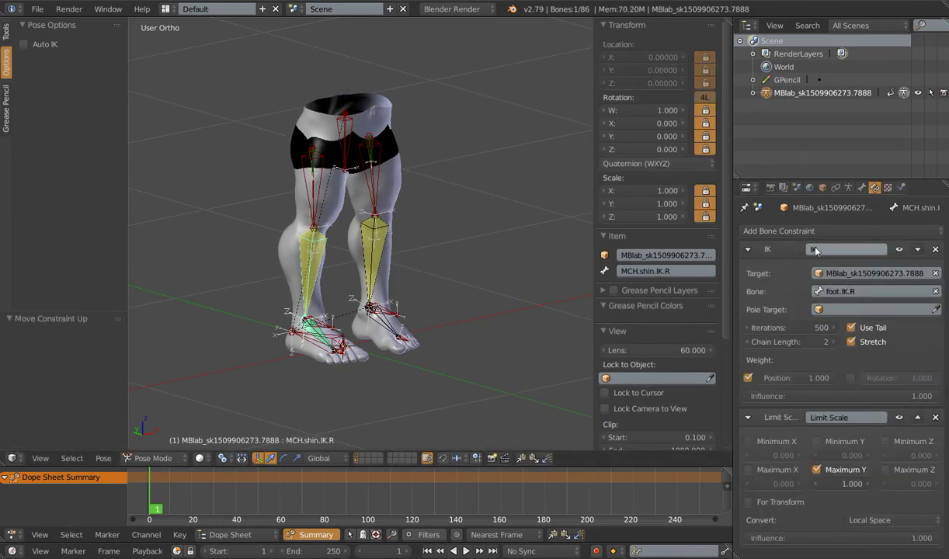
pyautogui.rightClick(335, 146)
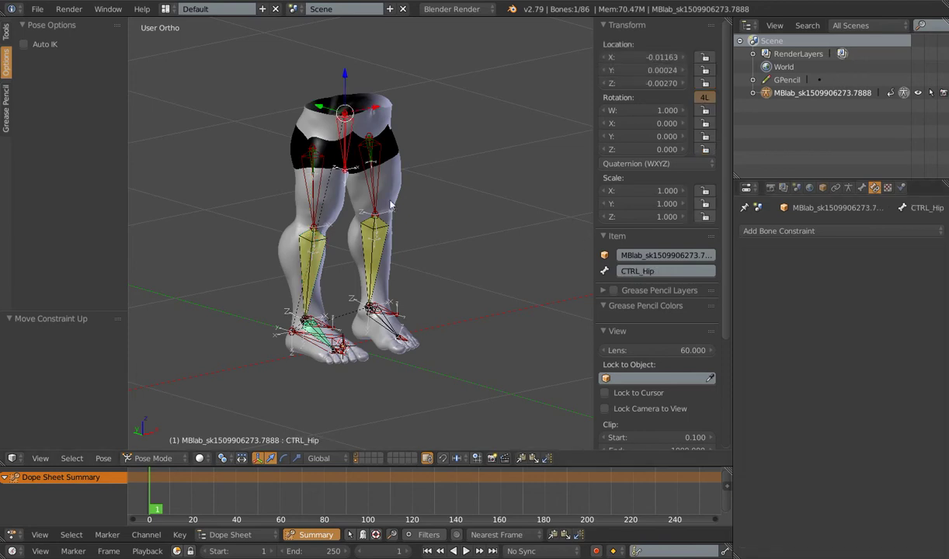
pyautogui.press('f')
pyautogui.press('g')
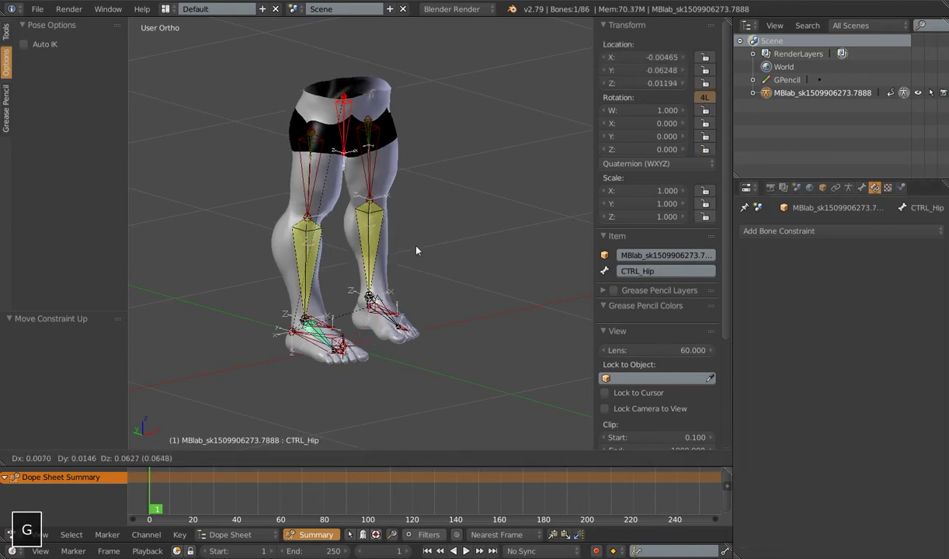
pyautogui.click(417, 377)
pyautogui.keyDown('shift'); pyautogui.rightClick(300, 247); pyautogui.keyUp('shift')
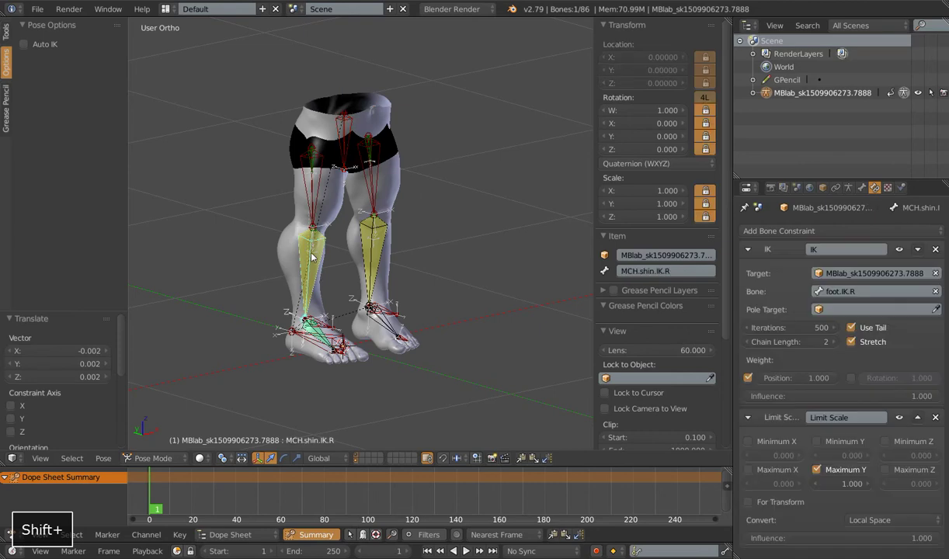
pyautogui.click(936, 418)
# - Nudge CTRL_Hip by roughly -0.008, 0.024, 0.051 to see how the legs follow
pyautogui.click(862, 187)
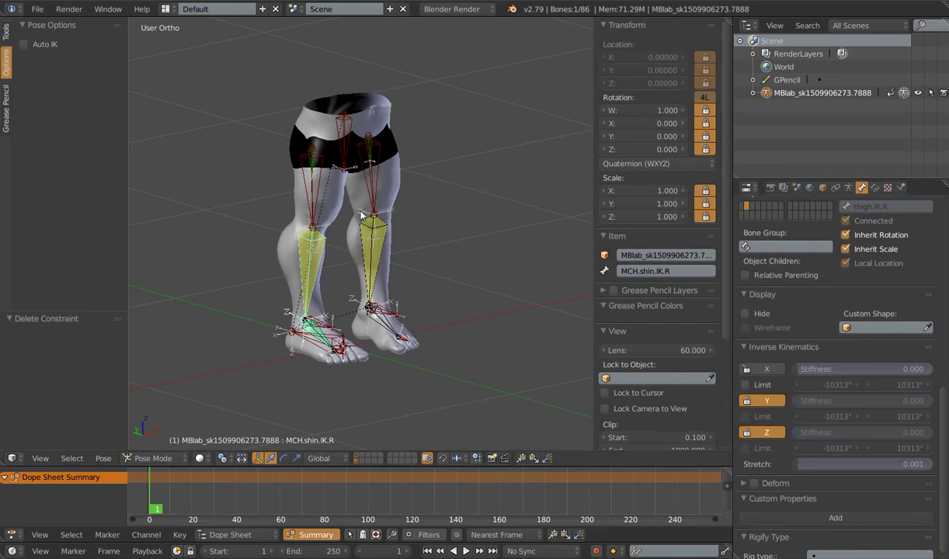
pyautogui.rightClick(350, 134)
pyautogui.press('g')
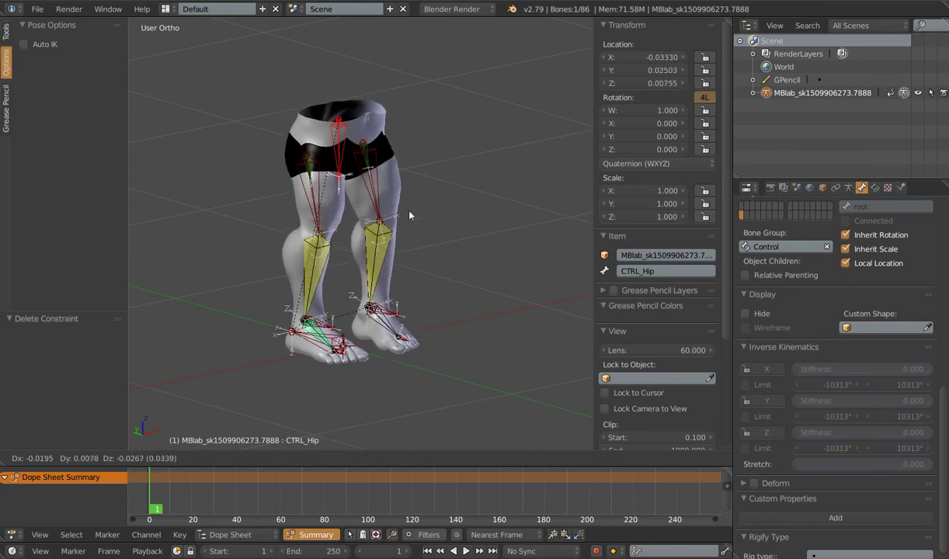
pyautogui.click(417, 146)
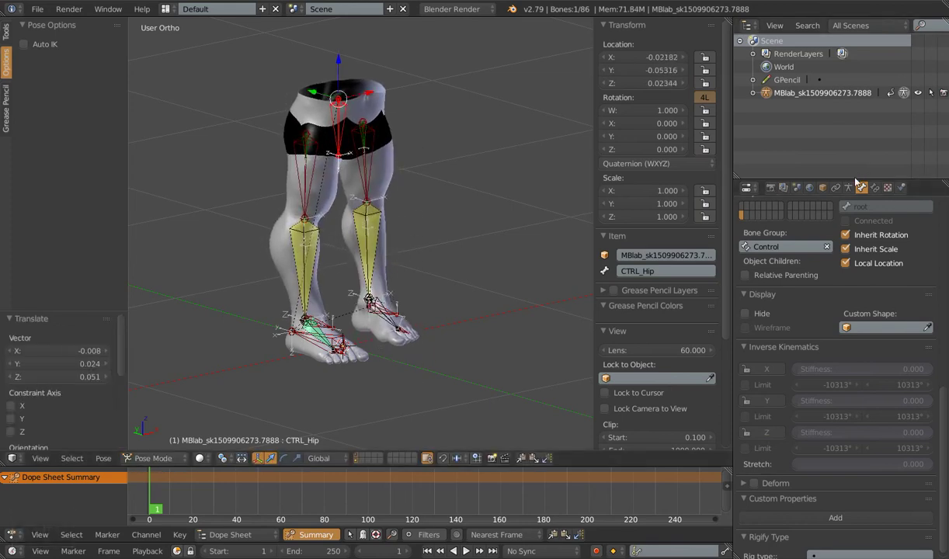
# - Clear rotation, location and scale on all bones, and reveal the green IK bone layer
pyautogui.click(849, 188)
pyautogui.press('a')
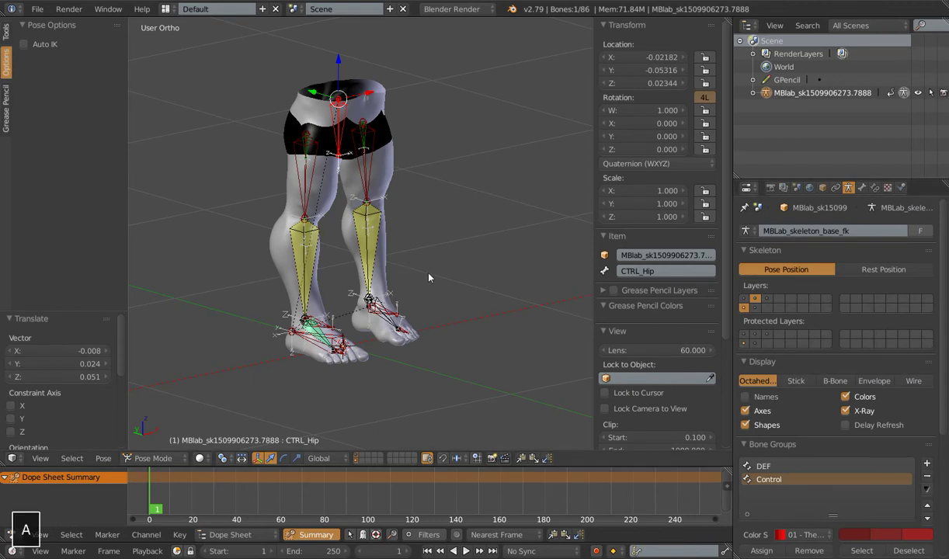
pyautogui.hotkey('alt', 'r')
pyautogui.hotkey('alt', 'g')
pyautogui.hotkey('alt', 's')
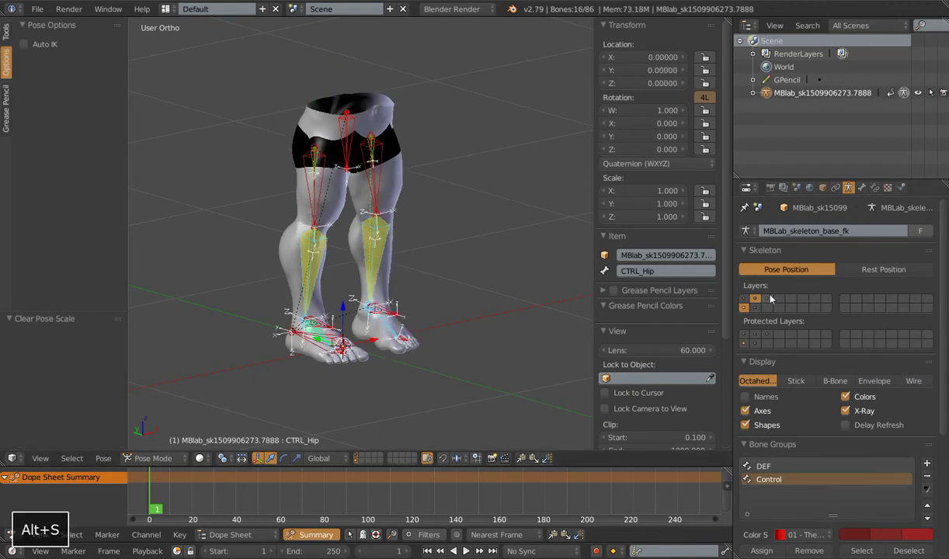
pyautogui.hotkey('shift', '3')
# - Inspect the stretch bones, selecting MCH.stretch.IK.R and then MCH.Ankle.IK.R
pyautogui.moveTo(386, 254); pyautogui.dragTo(358, 253, button='middle')
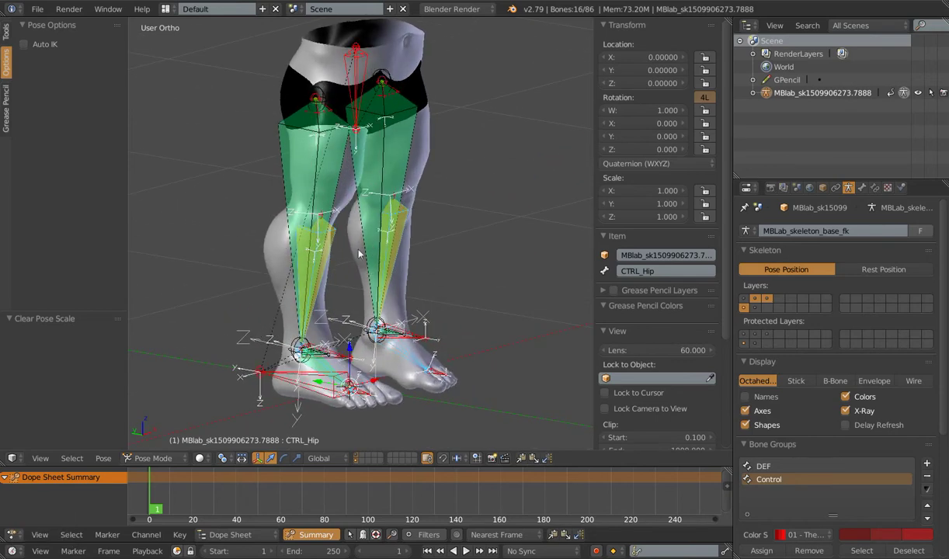
pyautogui.rightClick(286, 189)
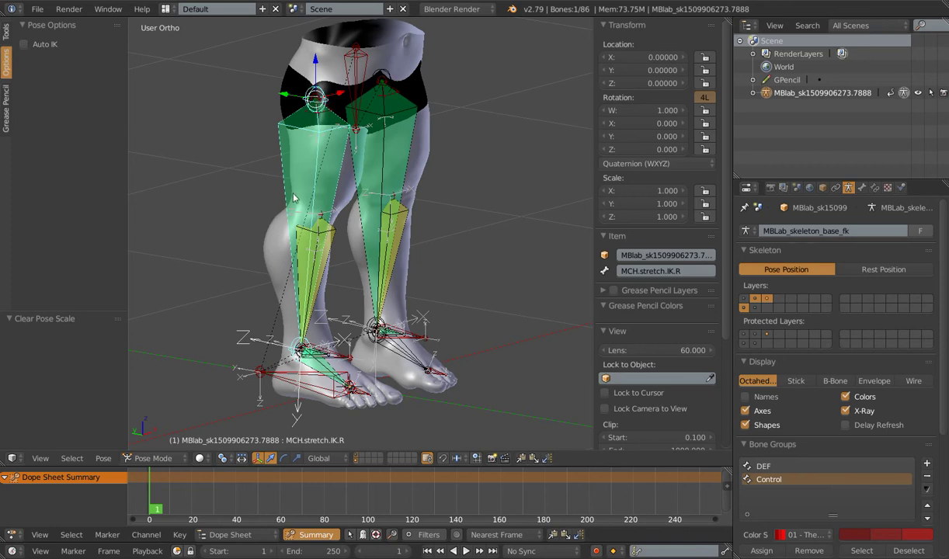
pyautogui.keyDown('shift'); pyautogui.scroll(-4, 287, 198); pyautogui.keyUp('shift')
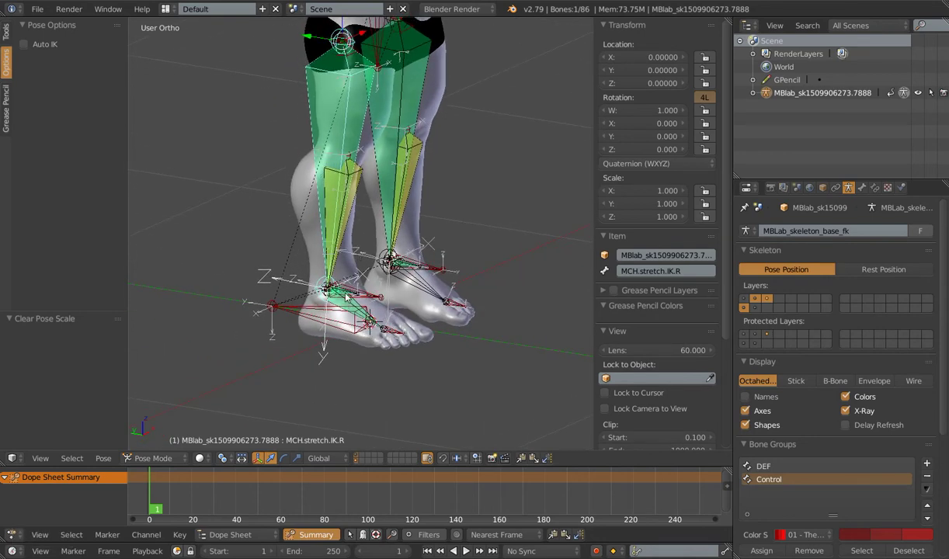
pyautogui.rightClick(347, 296)
pyautogui.keyDown('shift'); pyautogui.scroll(-2, 294, 199); pyautogui.keyUp('shift')
pyautogui.scroll(3, 294, 198)
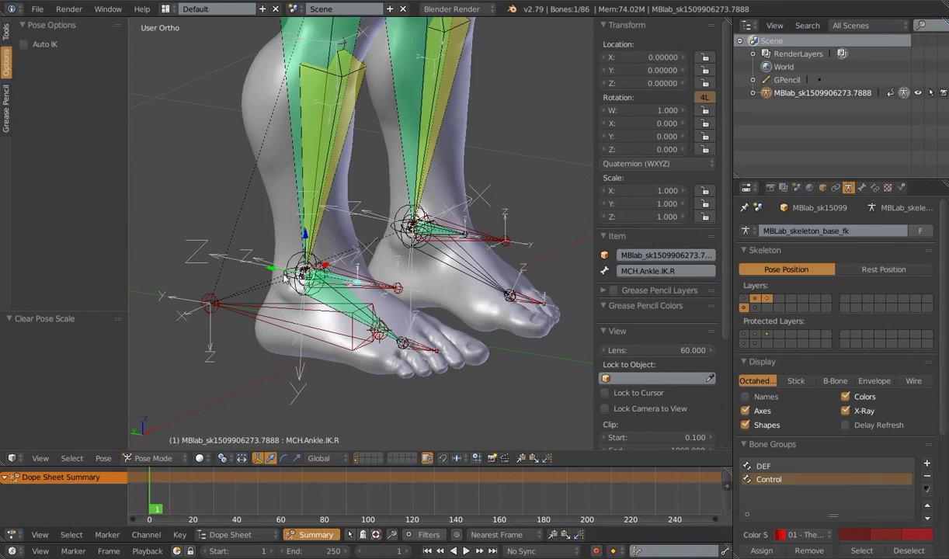
pyautogui.scroll(-3, 310, 274)
# - Show MCH.stretch.IK.R's Stretch To and Limit Scale constraints, briefly test-grabbing foot.IK.R
pyautogui.rightClick(308, 133)
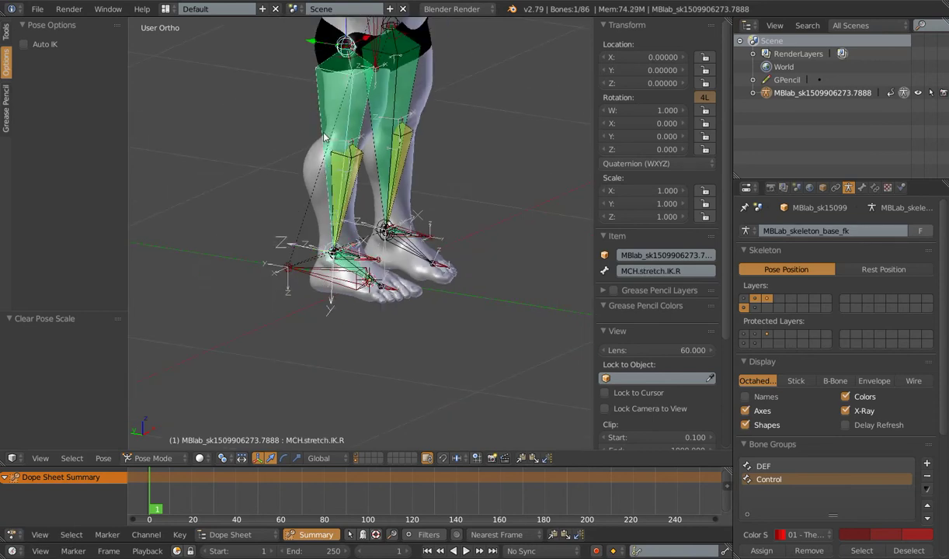
pyautogui.click(875, 187)
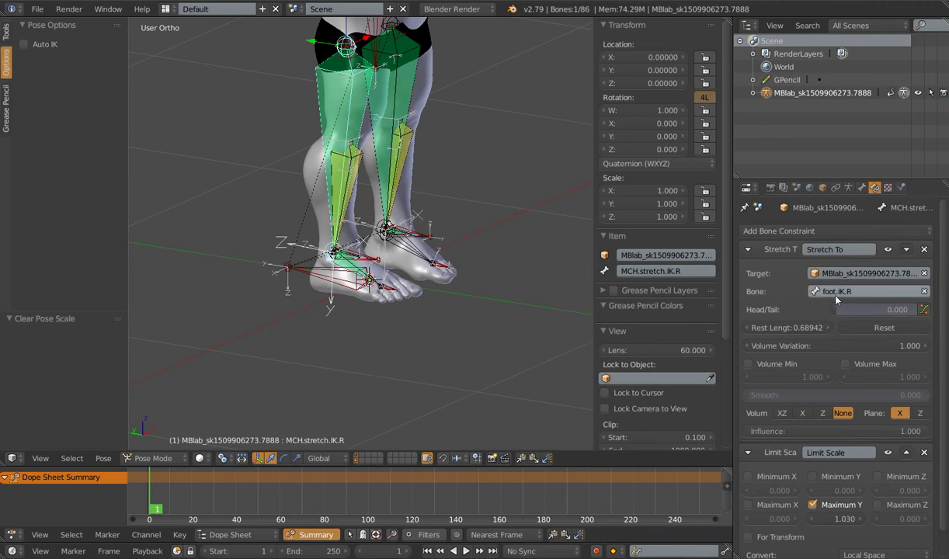
pyautogui.rightClick(361, 255)
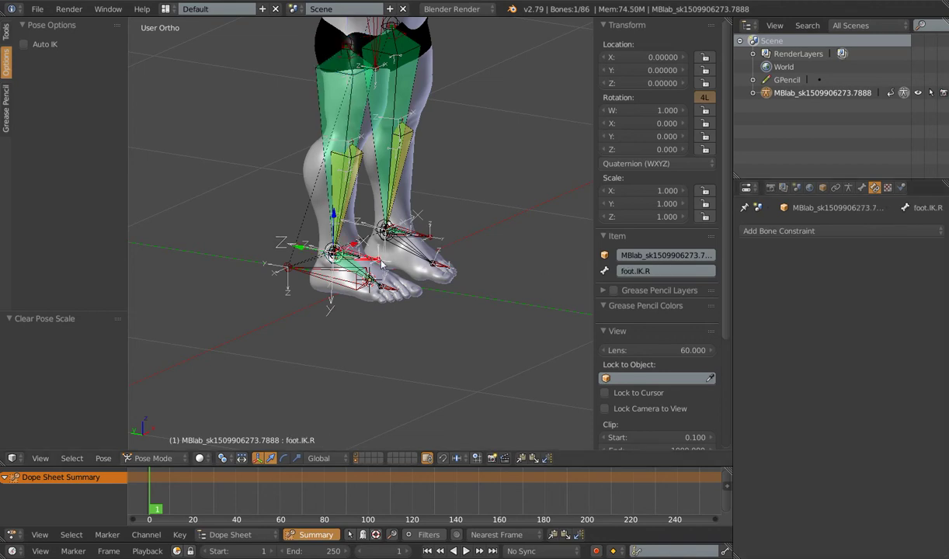
pyautogui.press('g')
pyautogui.press('Escape')
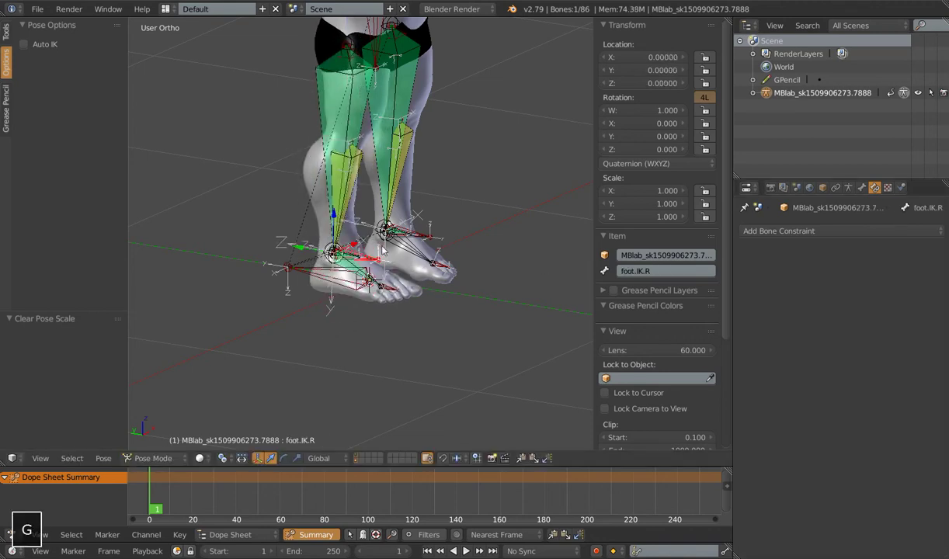
pyautogui.rightClick(328, 167)
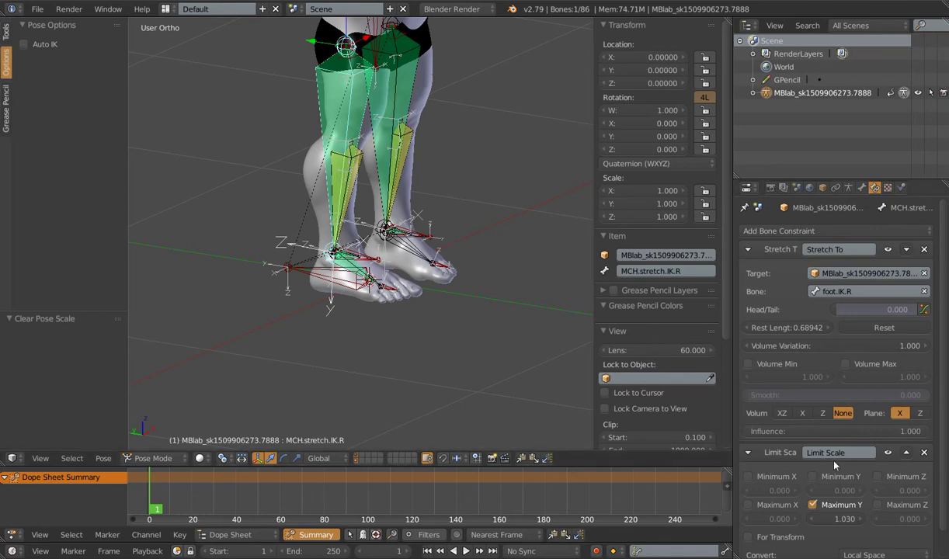
pyautogui.scroll(-1, 834, 464)
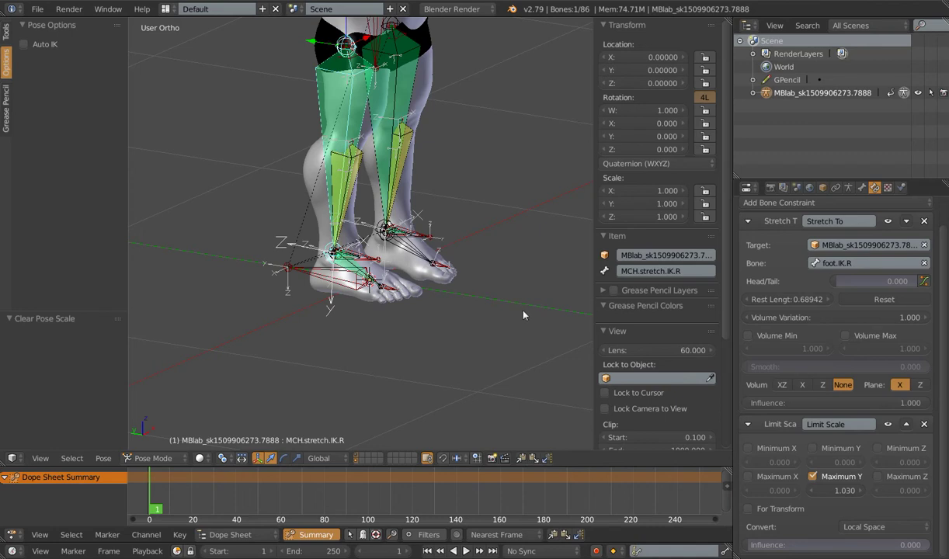
# - Frame the feet and inspect the thigh.IK.R and shin IK bones
pyautogui.keyDown('shift'); pyautogui.moveTo(505, 270); pyautogui.dragTo(464, 257, button='middle'); pyautogui.keyUp('shift')
pyautogui.scroll(4, 442, 240)
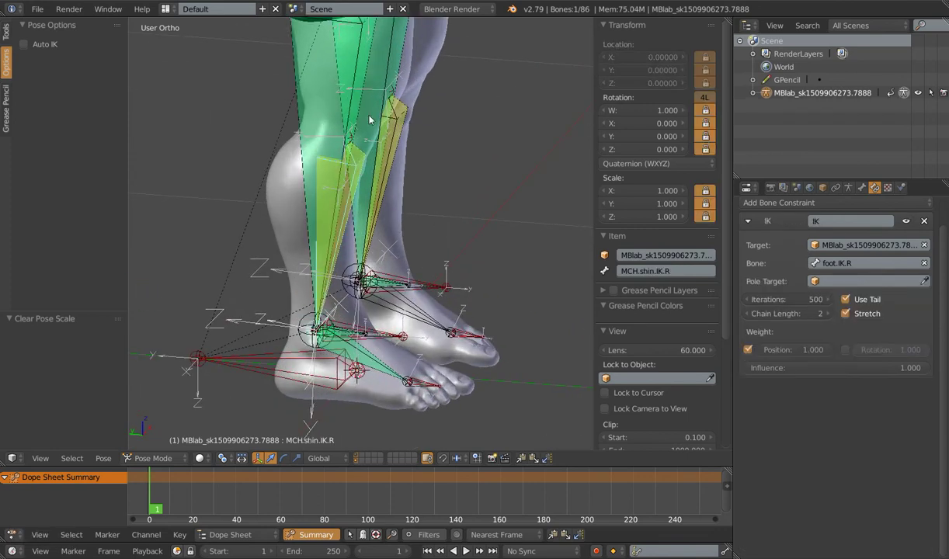
pyautogui.rightClick(351, 137)
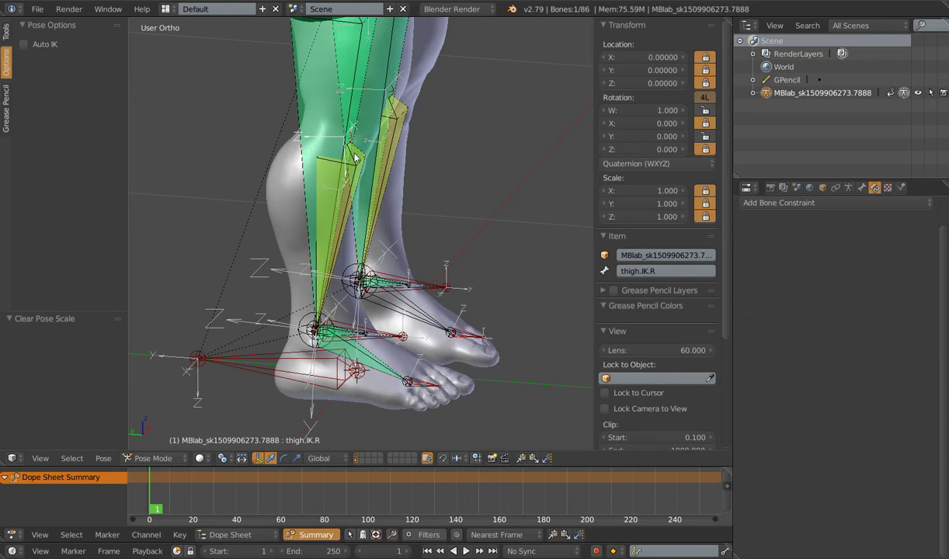
pyautogui.rightClick(359, 162)
pyautogui.rightClick(360, 162)
pyautogui.rightClick(360, 162)
pyautogui.rightClick(360, 162)
# - Pan and zoom the view up toward the right ankle
pyautogui.scroll(-3, 406, 220)
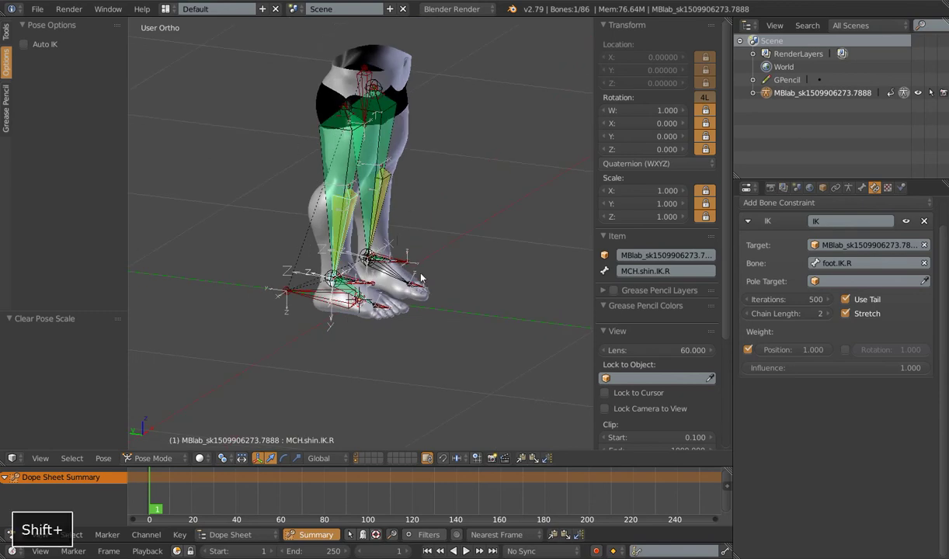
pyautogui.scroll(4, 394, 272)
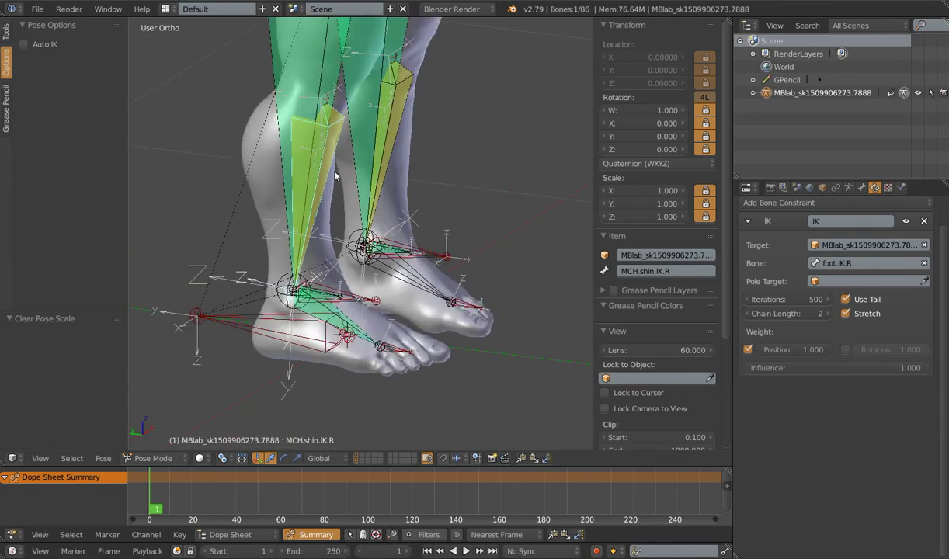
pyautogui.scroll(-4, 319, 163)
pyautogui.keyDown('shift'); pyautogui.moveTo(320, 163); pyautogui.dragTo(334, 158, button='middle'); pyautogui.keyUp('shift')
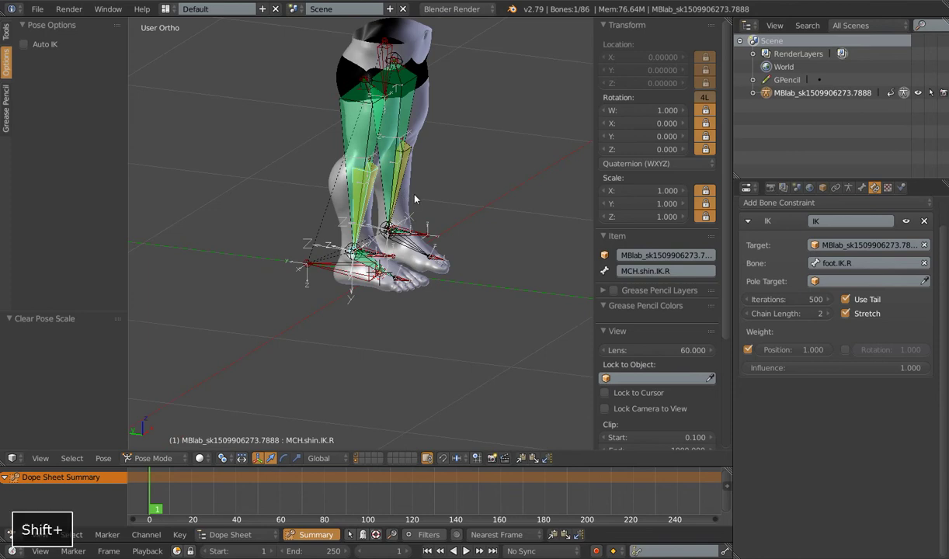
pyautogui.scroll(4, 395, 185)
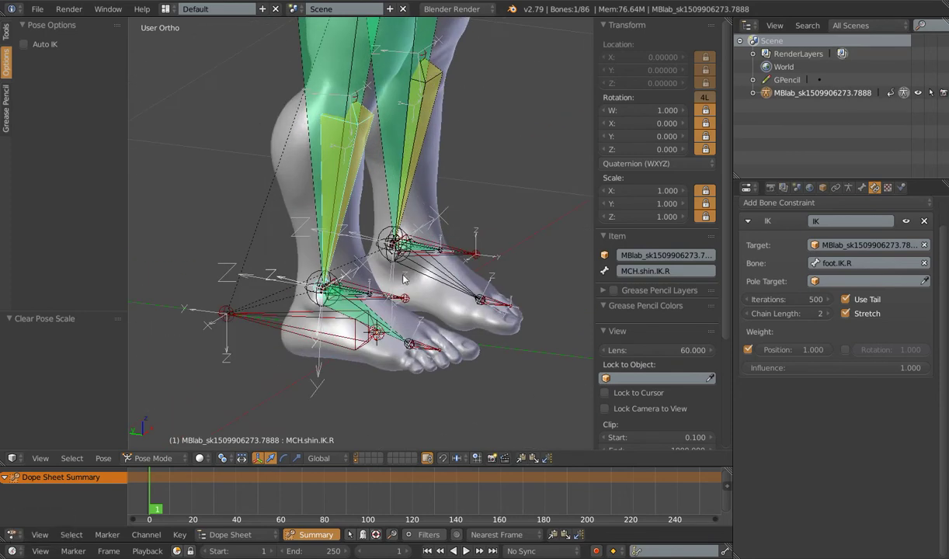
pyautogui.keyDown('shift'); pyautogui.moveTo(388, 267); pyautogui.dragTo(395, 213, button='middle'); pyautogui.keyUp('shift')
pyautogui.scroll(3, 377, 224)
# - Review the existing constraints on MCH.Ankle.IK.R and MCH.stretch.IK.R
pyautogui.rightClick(354, 240)
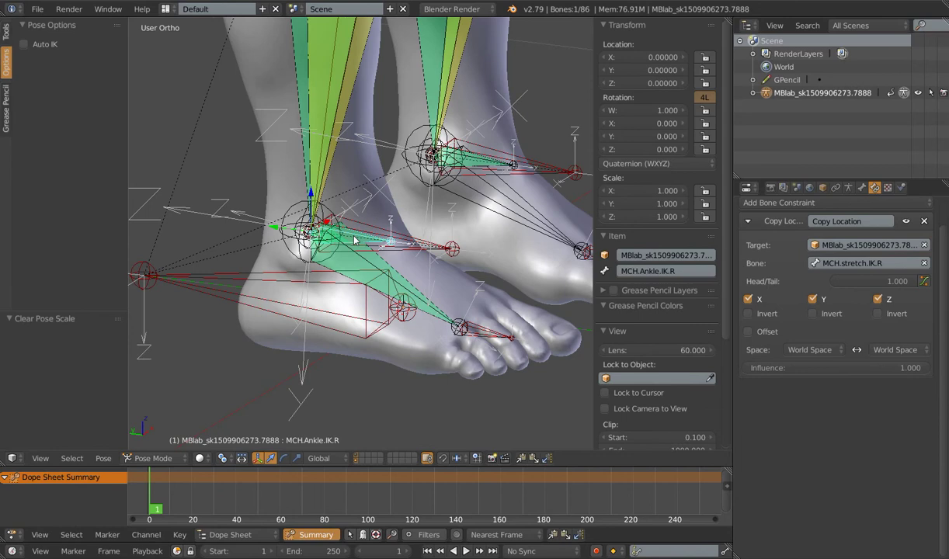
pyautogui.scroll(-3, 354, 241)
pyautogui.rightClick(329, 142)
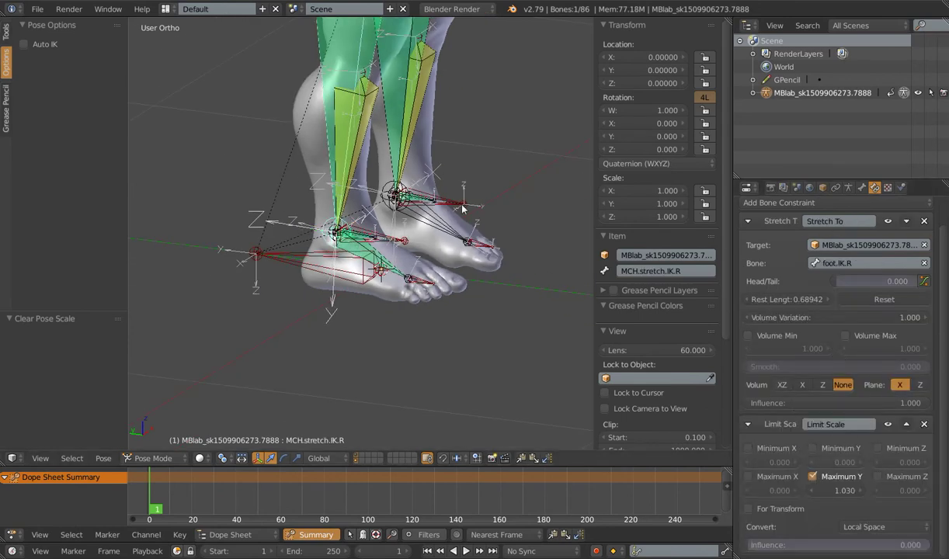
pyautogui.rightClick(361, 238)
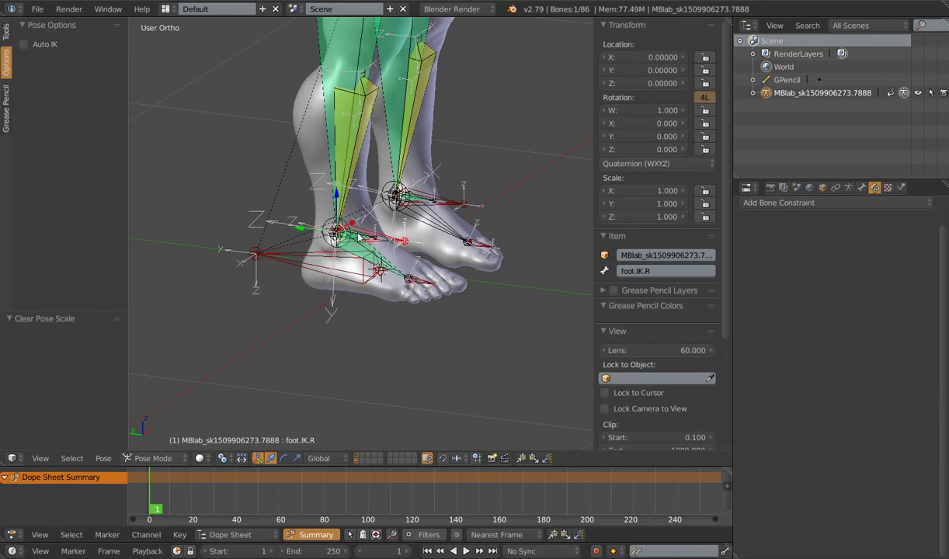
pyautogui.scroll(2, 362, 242)
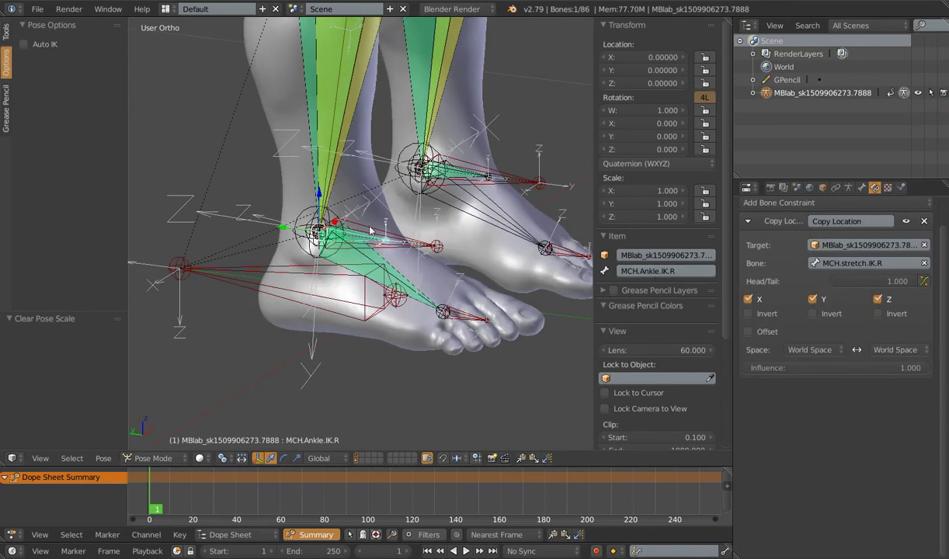
# - Move and rotate the foot.IK.R control to test the rig
pyautogui.rightClick(419, 247)
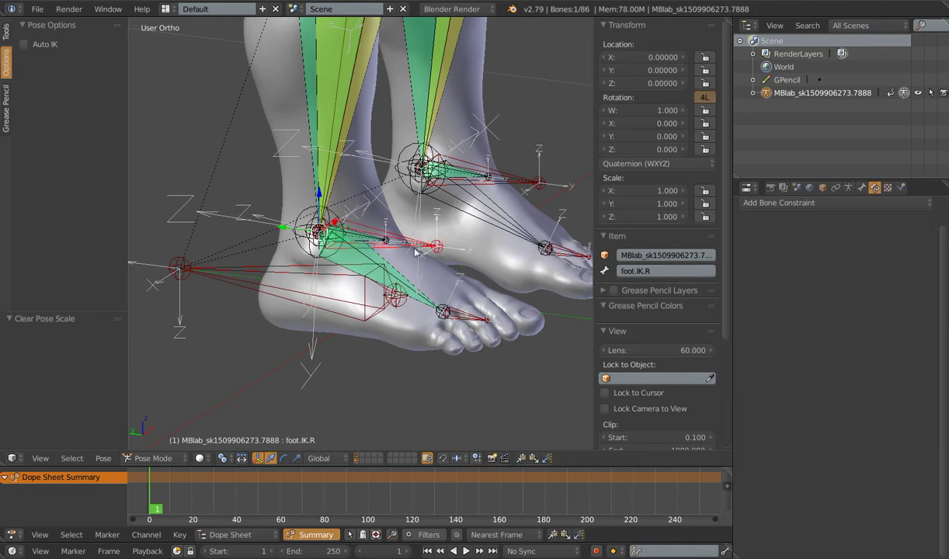
pyautogui.press('r')
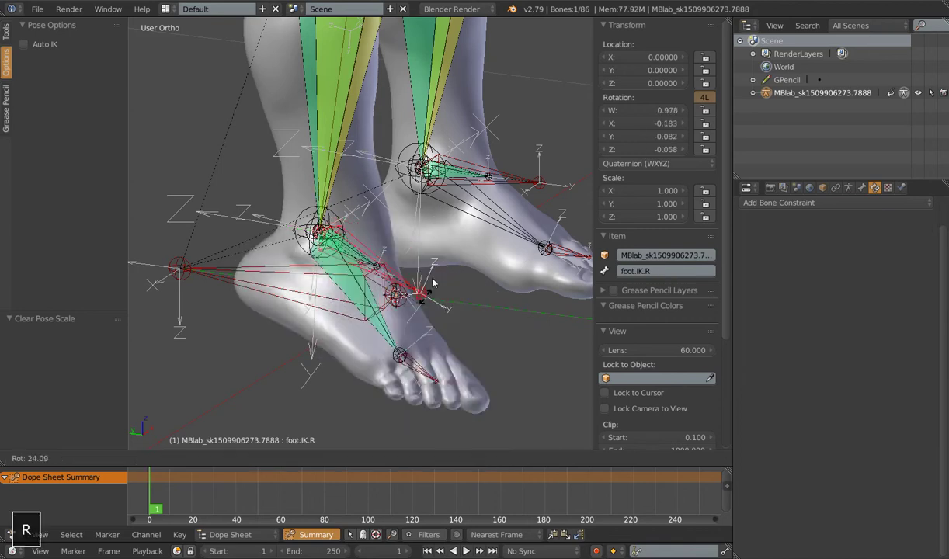
pyautogui.press('g')
pyautogui.click(441, 288)
pyautogui.press('r')
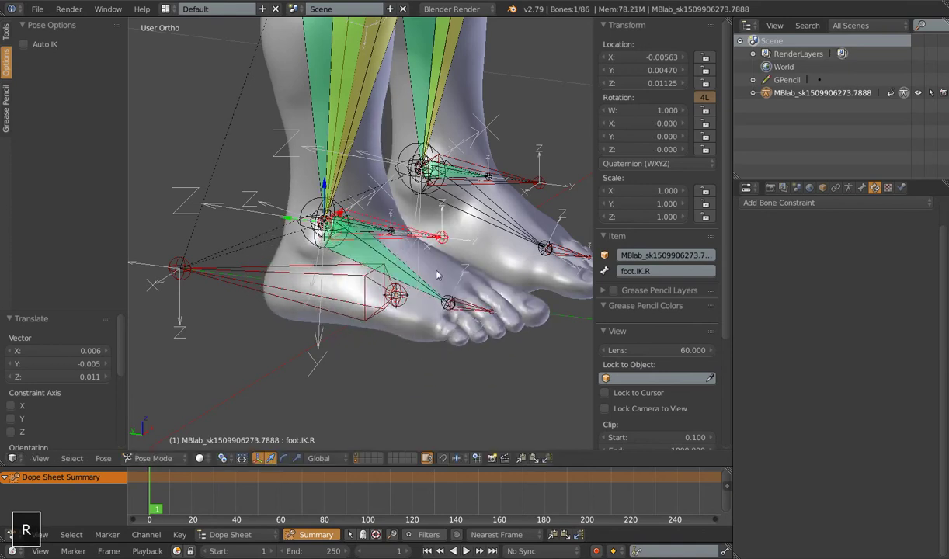
# - Add a Copy Location constraint making MCH.Ankle.IK.R follow MCH.stretch.IK.R, adjusting its head/tail
pyautogui.rightClick(353, 225)
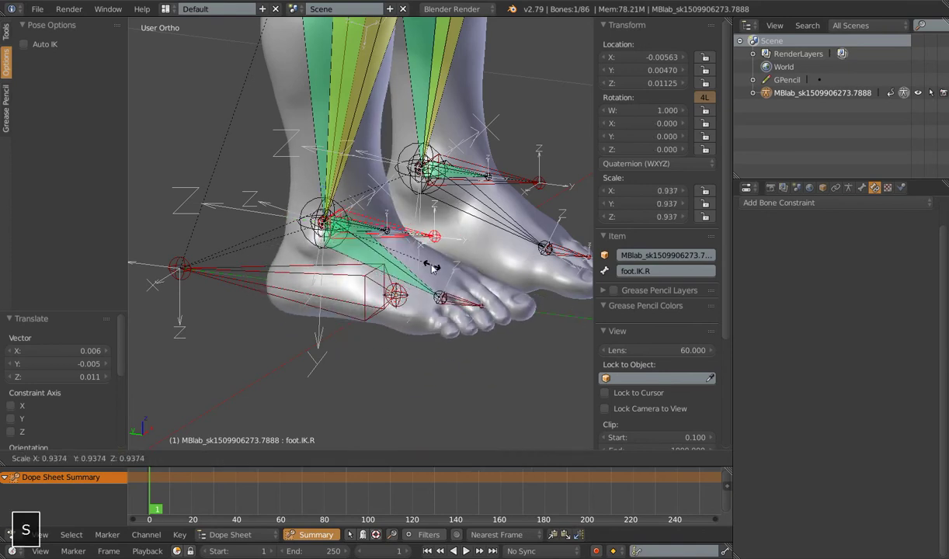
pyautogui.keyDown('shift'); pyautogui.rightClick(390, 230); pyautogui.keyUp('shift')
pyautogui.hotkey('shift', 'ctrl', 'c')
pyautogui.click(510, 275)
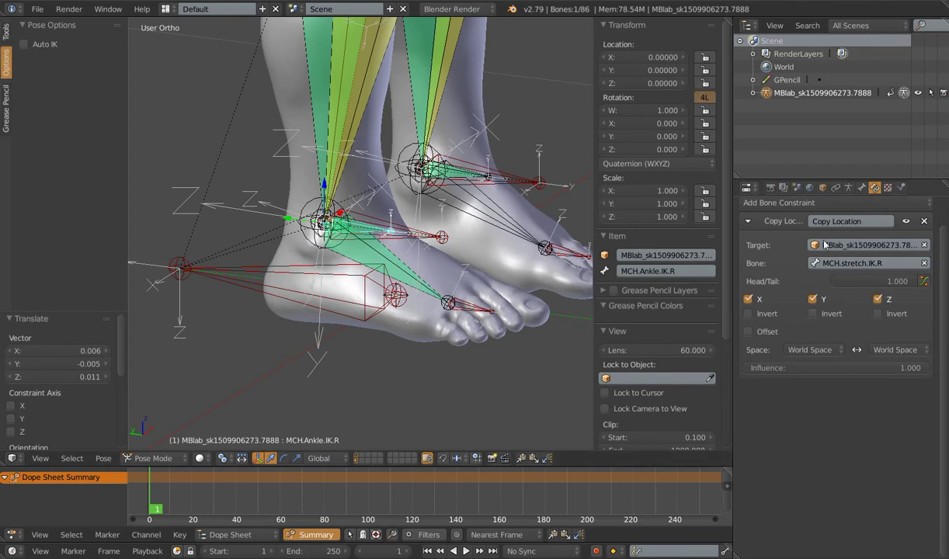
pyautogui.moveTo(906, 286)
pyautogui.mouseDown()
pyautogui.moveTo(839, 287)
pyautogui.moveTo(920, 285)
pyautogui.mouseUp()
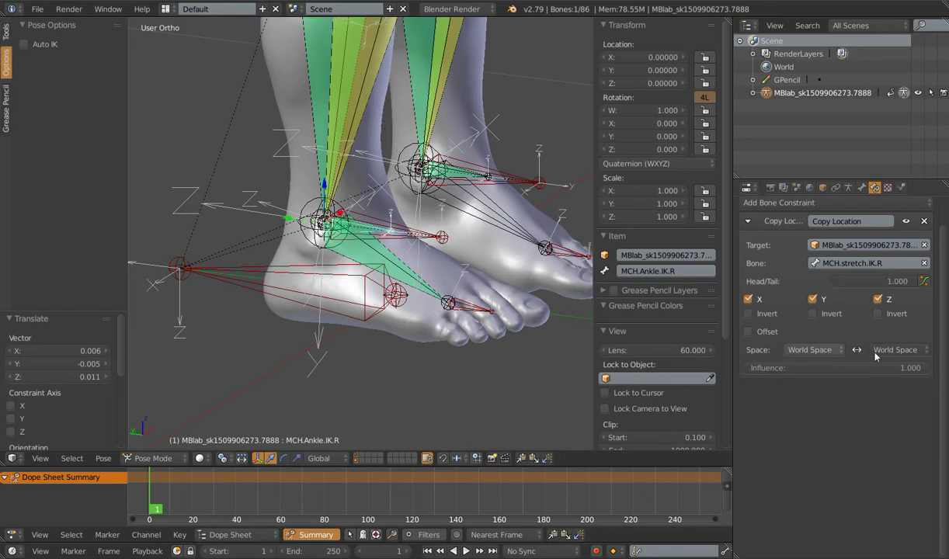
pyautogui.scroll(-3, 393, 199)
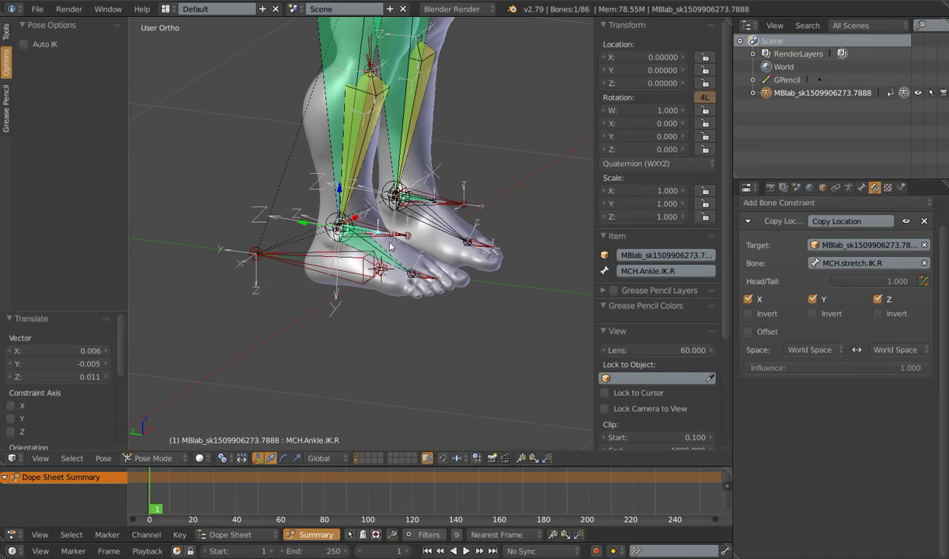
pyautogui.scroll(3, 352, 220)
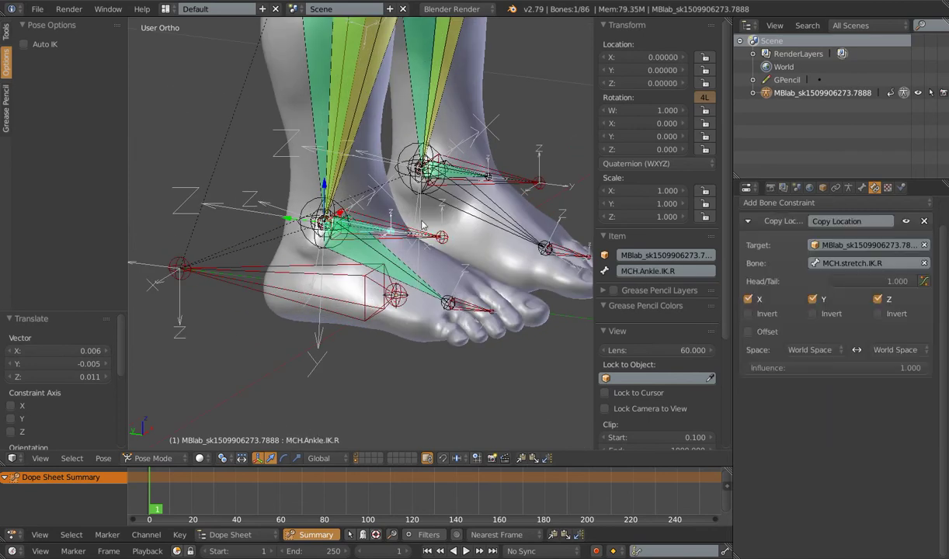
pyautogui.rightClick(340, 174)
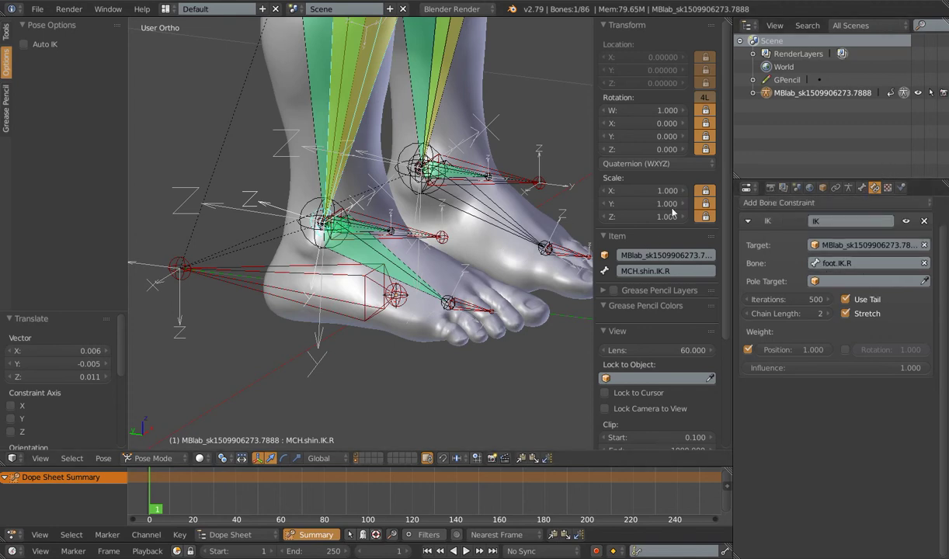
# - Paste MCH.Ankle.IK.R as the IK target bone of MCH.shin.IK.R, replacing foot.IK.R
pyautogui.moveTo(575, 198); pyautogui.dragTo(454, 212, button='middle')
pyautogui.rightClick(429, 233)
pyautogui.rightClick(369, 230)
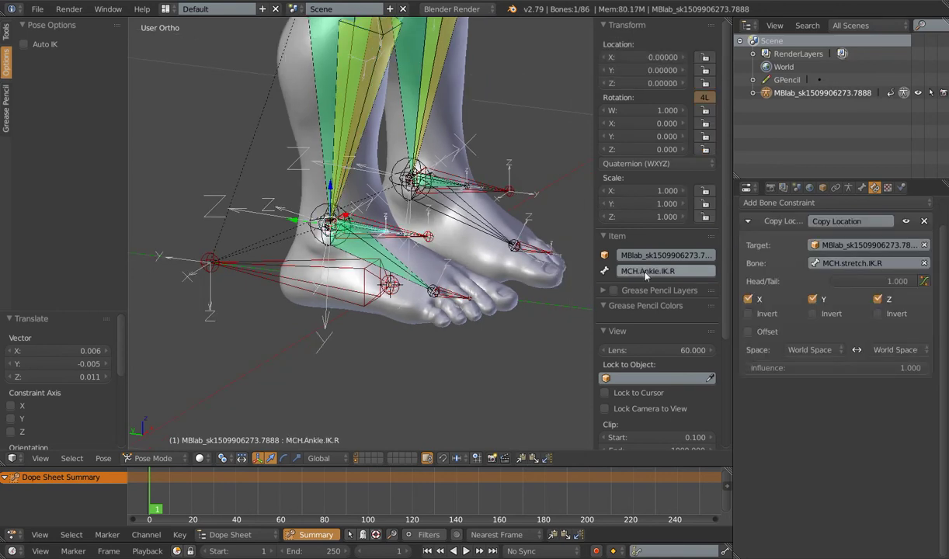
pyautogui.hotkey('ctrl', 'c')
pyautogui.rightClick(351, 165)
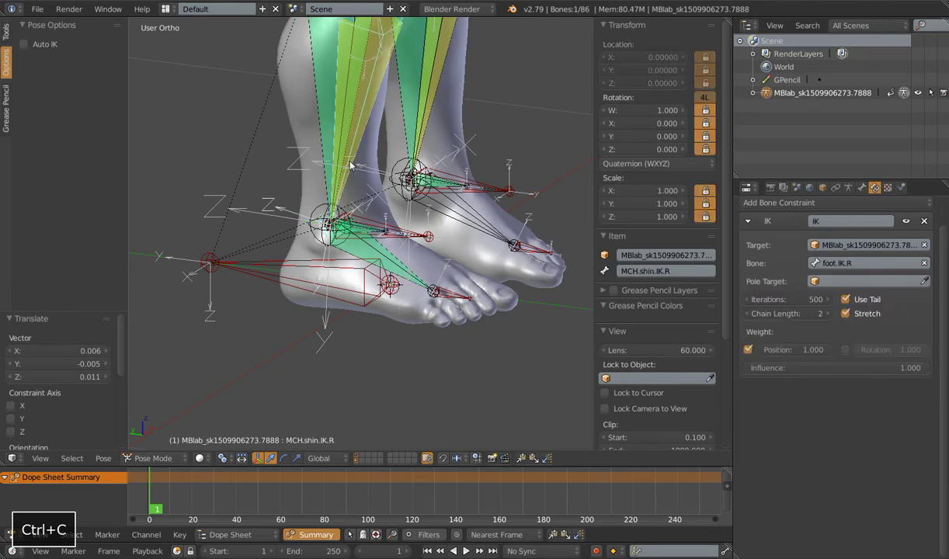
pyautogui.hotkey('ctrl', 'v')
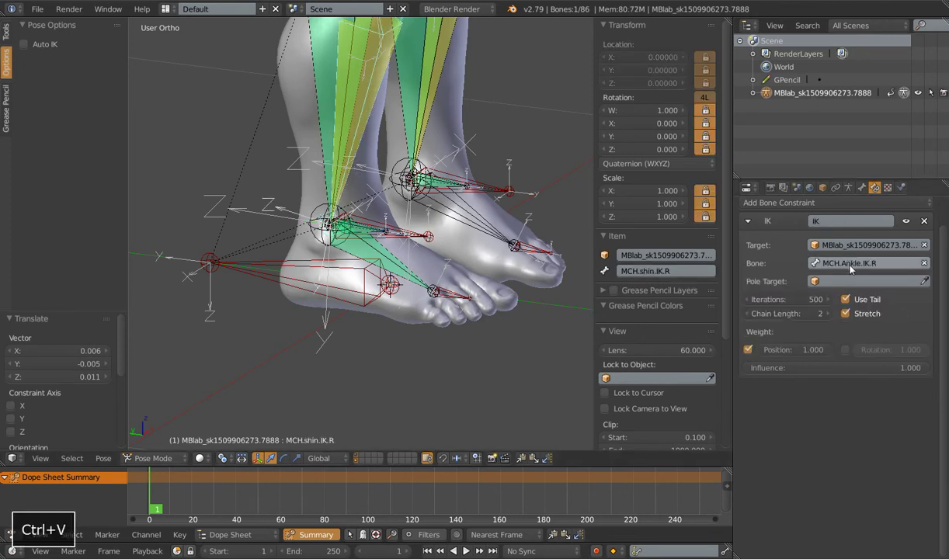
pyautogui.scroll(-4, 425, 100)
pyautogui.keyDown('shift'); pyautogui.moveTo(426, 99); pyautogui.dragTo(402, 153, button='middle'); pyautogui.keyUp('shift')
pyautogui.rightClick(402, 153)
# - Move the CTRL_Hip control to a new position
pyautogui.press('g')
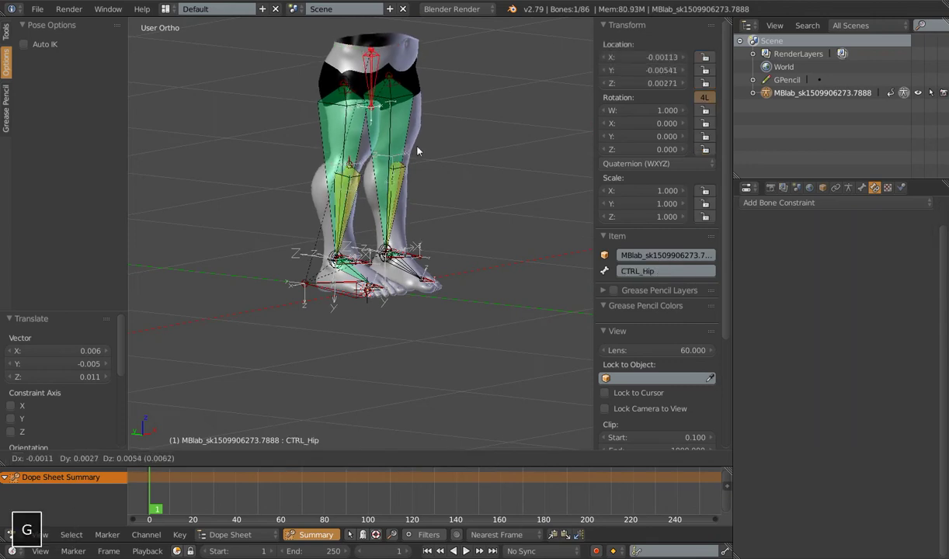
pyautogui.click(407, 219)
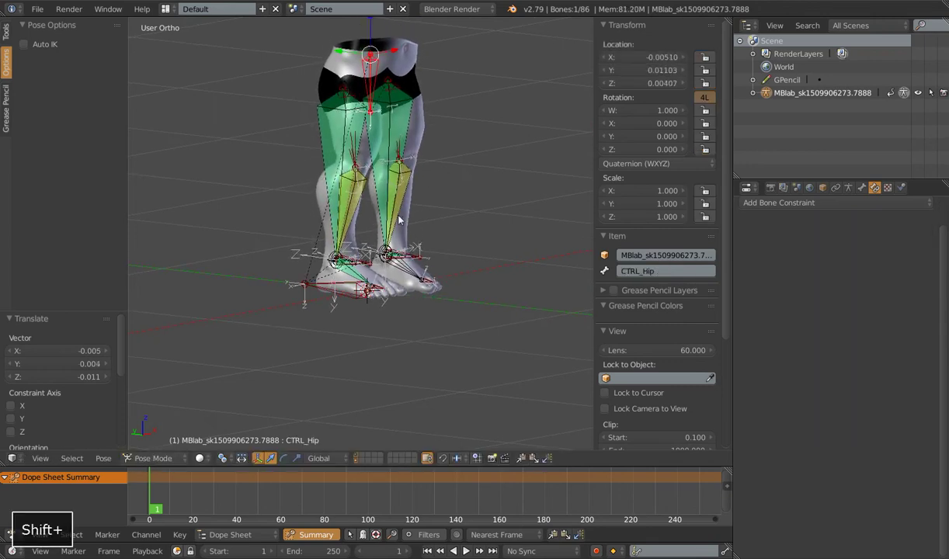
pyautogui.keyDown('shift'); pyautogui.moveTo(408, 218); pyautogui.dragTo(392, 220, button='middle'); pyautogui.keyUp('shift')
pyautogui.scroll(3, 350, 219)
# - Raise MCH.stretch.IK.R's Limit Scale influence to 1.000
pyautogui.hotkey('ctrl', 'Tab')
pyautogui.rightClick(347, 218)
pyautogui.rightClick(348, 219)
pyautogui.hotkey('ctrl', 'Tab')
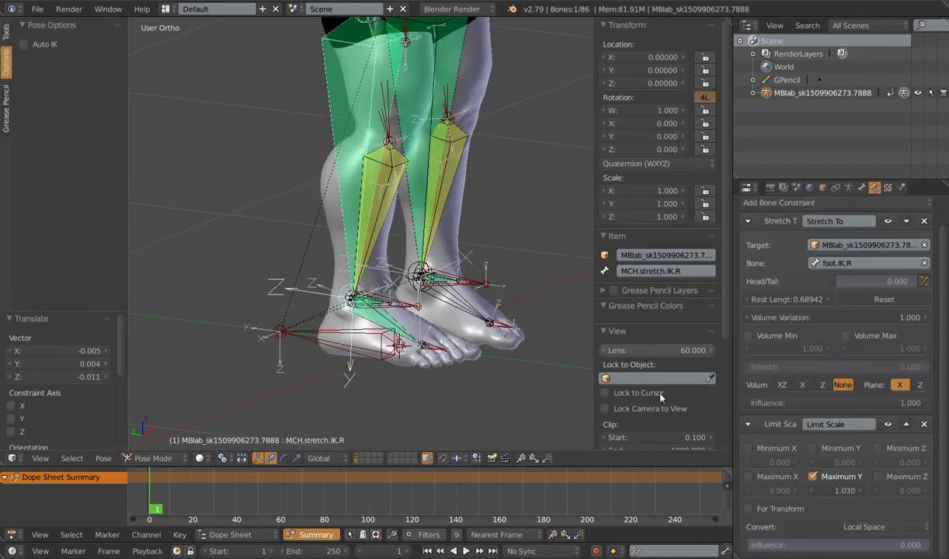
pyautogui.moveTo(756, 547); pyautogui.dragTo(929, 546)
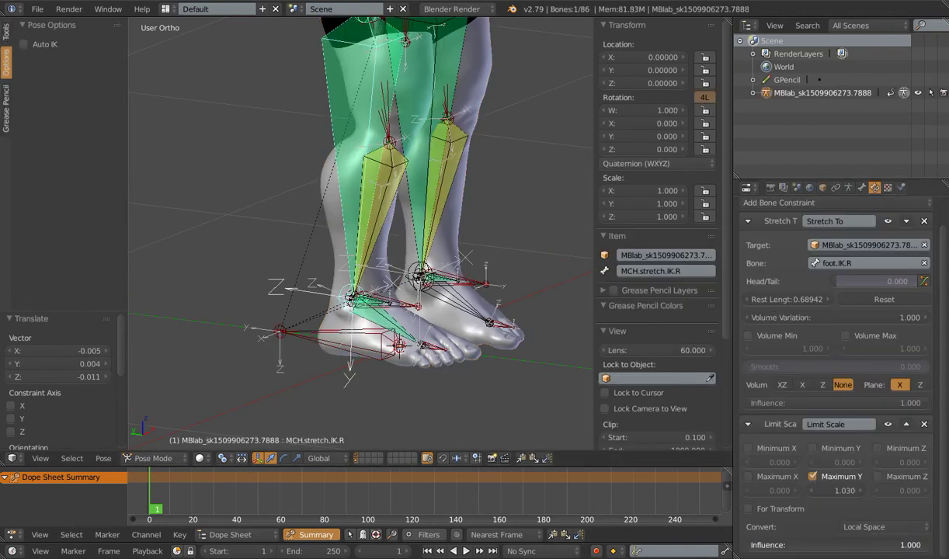
pyautogui.scroll(-5, 512, 268)
# - Move CTRL_Hip from a near-front view to test the leg stretch
pyautogui.moveTo(512, 268); pyautogui.dragTo(452, 250, button='middle')
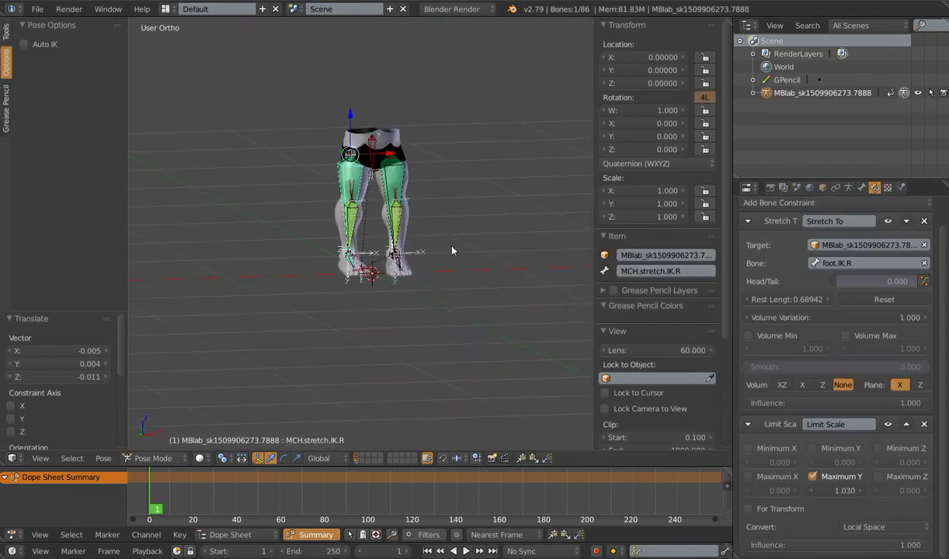
pyautogui.rightClick(380, 155)
pyautogui.press('g')
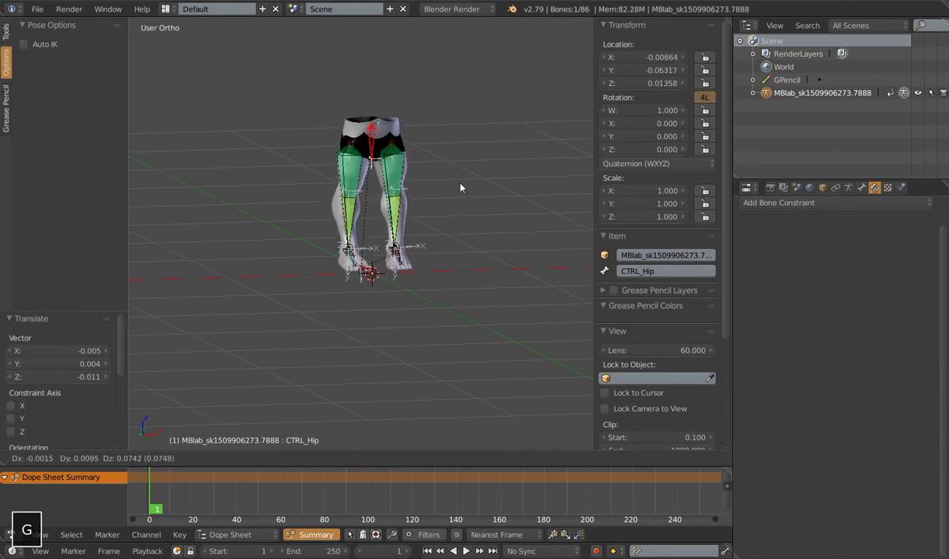
pyautogui.click(474, 316)
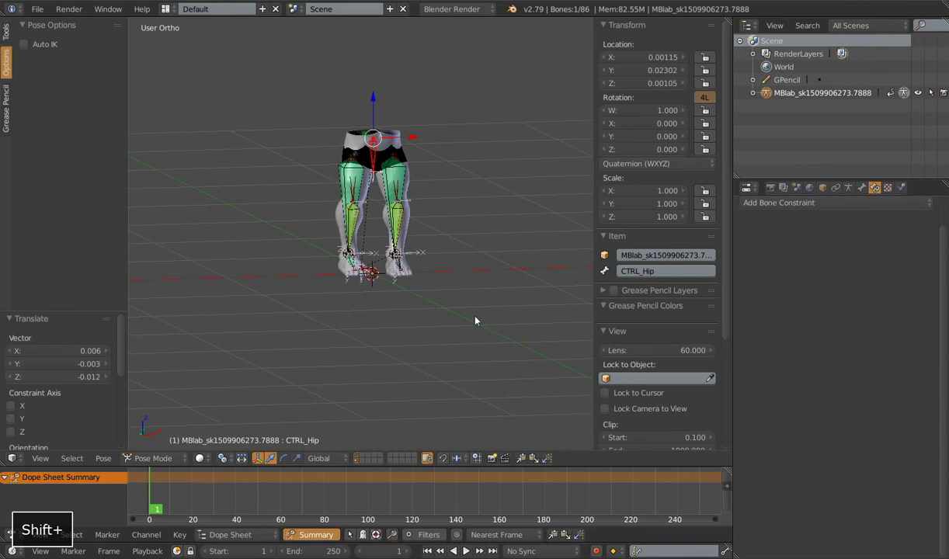
pyautogui.scroll(4, 476, 316)
# - Reset the pose by clearing location and scale on all bones
pyautogui.press('a')
pyautogui.hotkey('alt', 'g')
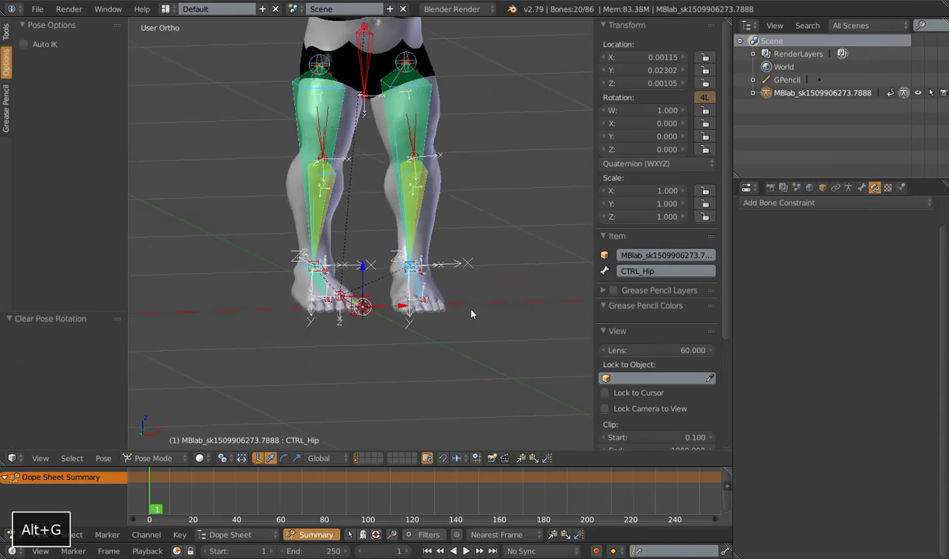
pyautogui.hotkey('alt', 's')
pyautogui.moveTo(474, 265); pyautogui.dragTo(449, 321, button='middle')
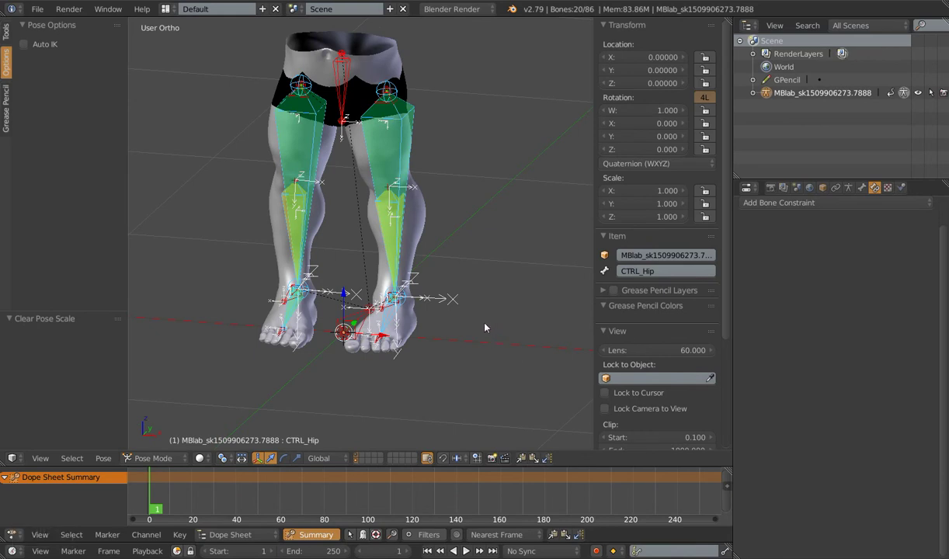
# - Hide the FK bone layer and select the foot.IK.L control
pyautogui.click(848, 189)
pyautogui.keyDown('shift'); pyautogui.click(767, 300); pyautogui.keyUp('shift')
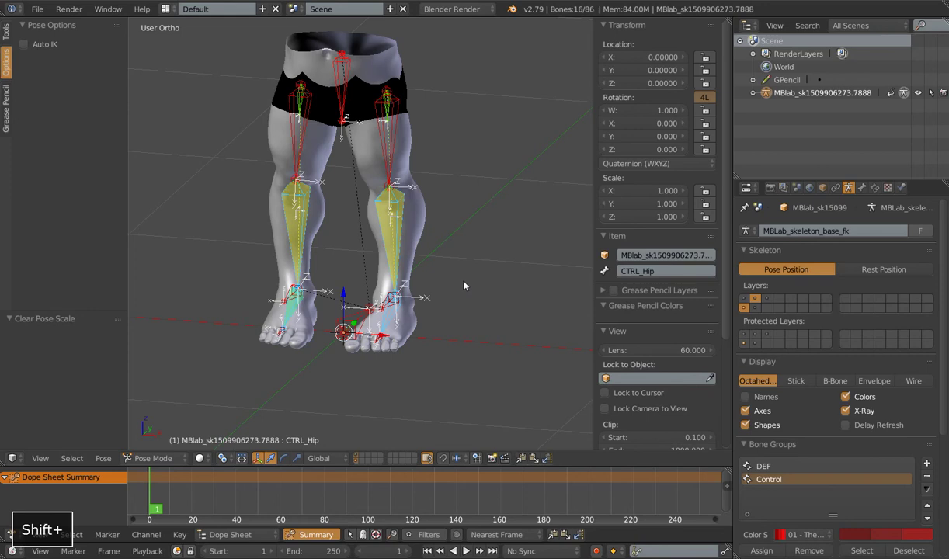
pyautogui.moveTo(442, 268); pyautogui.dragTo(423, 288, button='middle')
pyautogui.scroll(2, 405, 270)
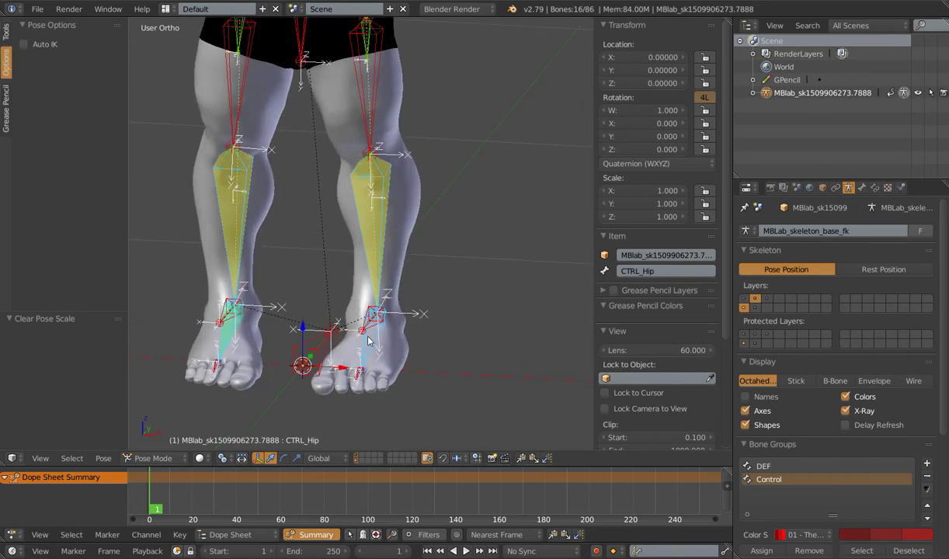
pyautogui.rightClick(363, 336)
pyautogui.rightClick(330, 333)
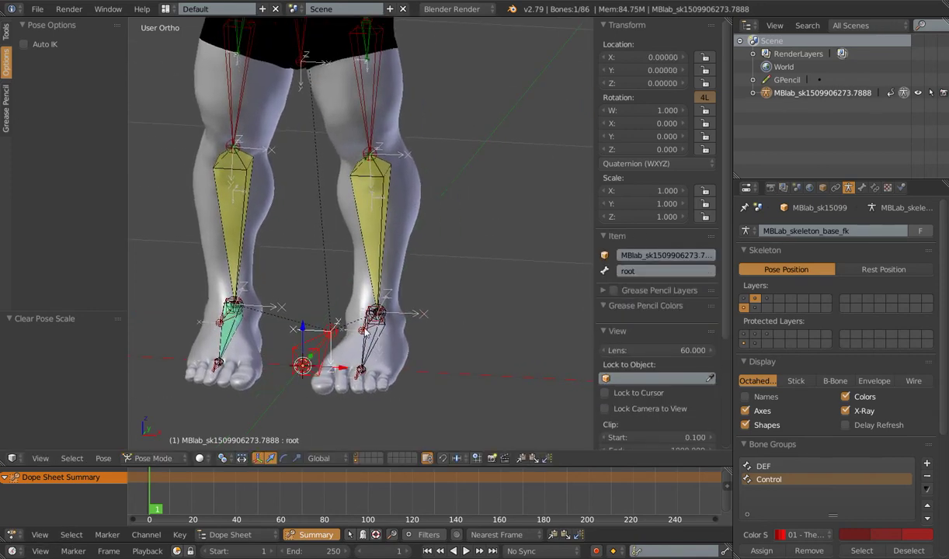
pyautogui.rightClick(364, 336)
pyautogui.scroll(-4, 409, 304)
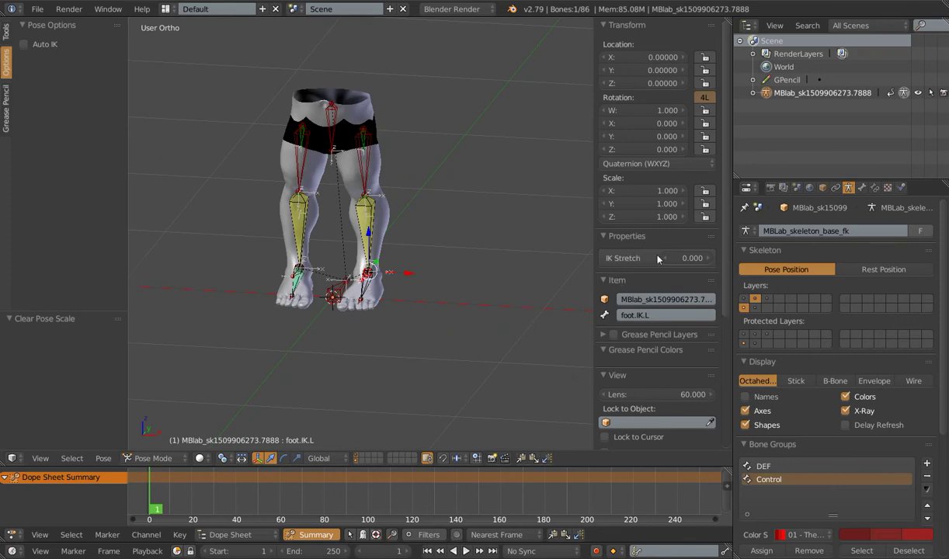
# - Lower the hip, adjust foot.IK.L's IK Stretch, then raise the hip again
pyautogui.rightClick(341, 154)
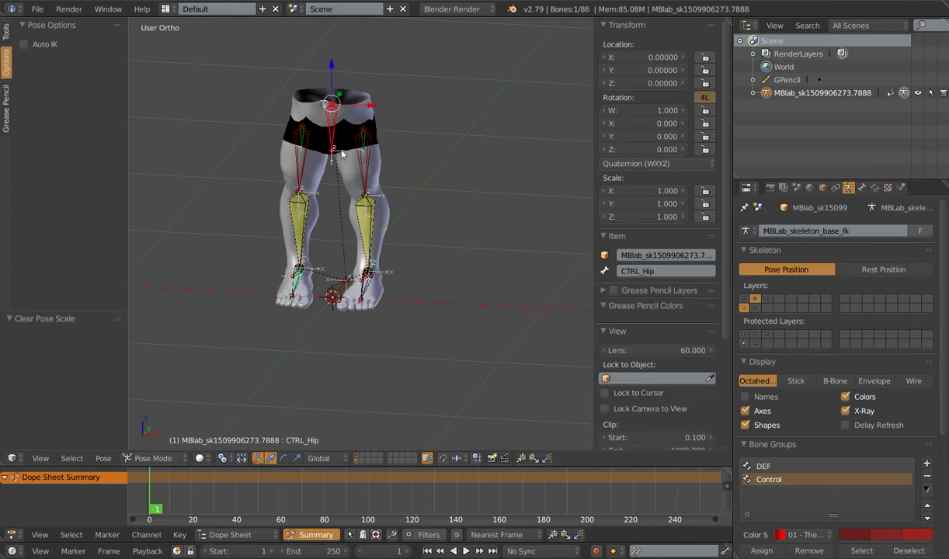
pyautogui.press('g')
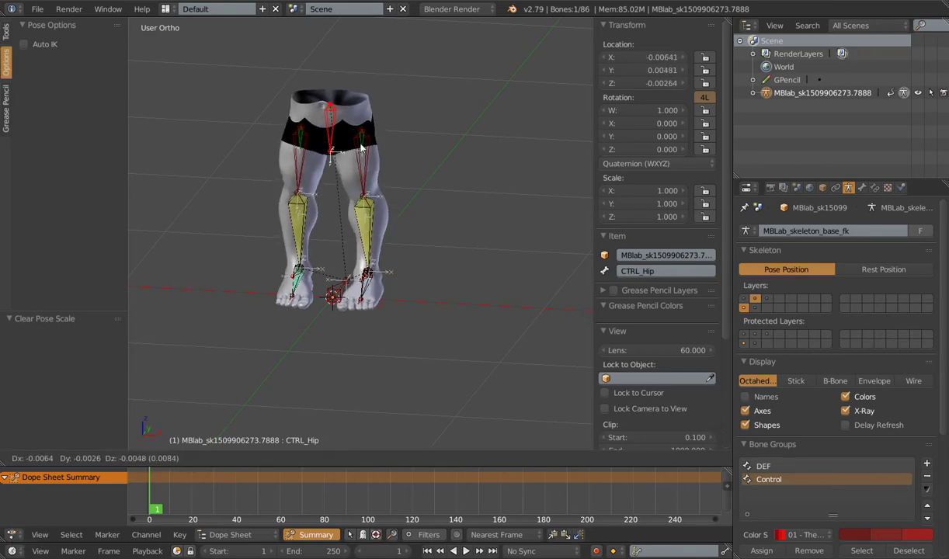
pyautogui.click(383, 268)
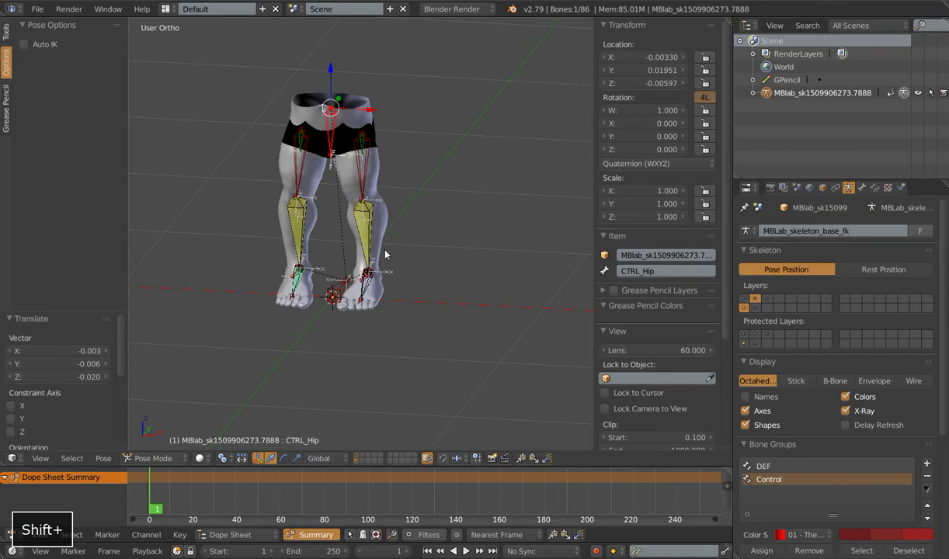
pyautogui.rightClick(365, 283)
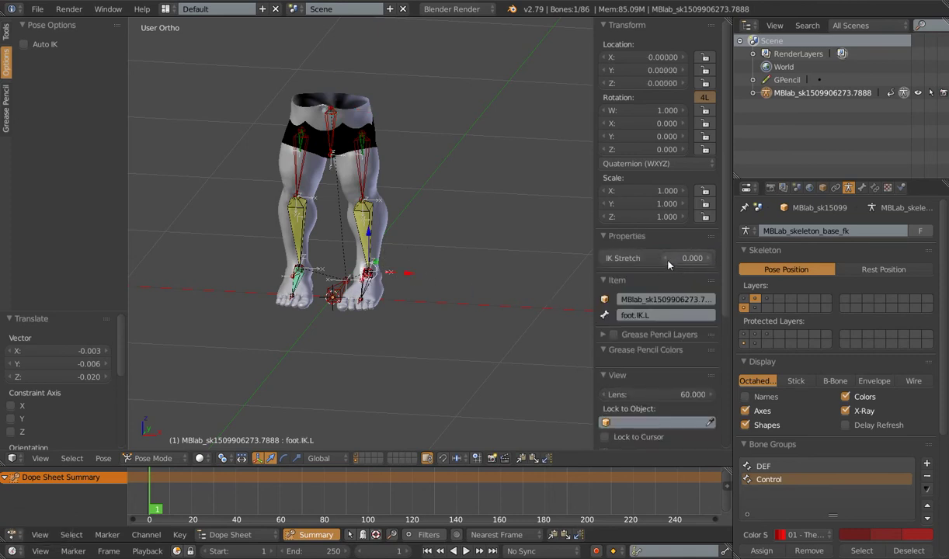
pyautogui.moveTo(668, 263); pyautogui.dragTo(623, 262)
pyautogui.rightClick(313, 137)
pyautogui.rightClick(319, 138)
pyautogui.press('g')
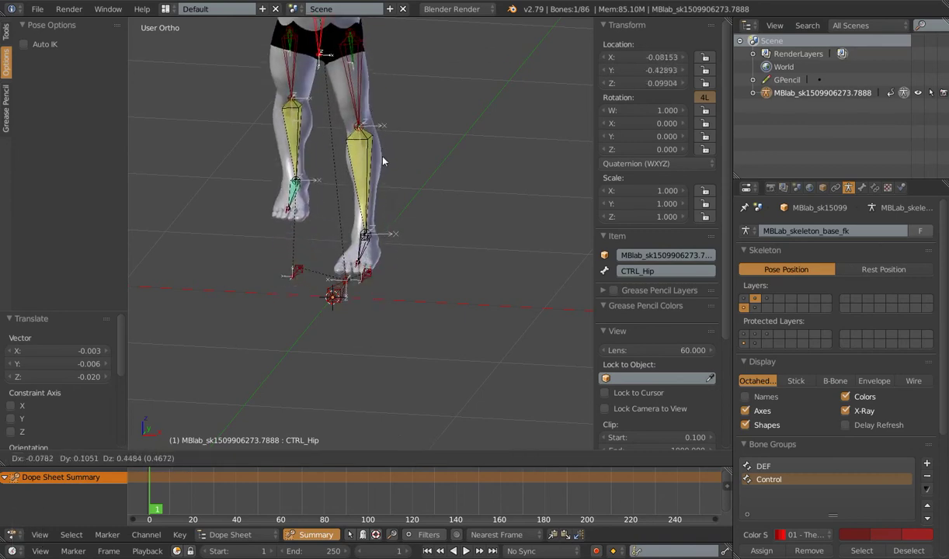
pyautogui.click(487, 248)
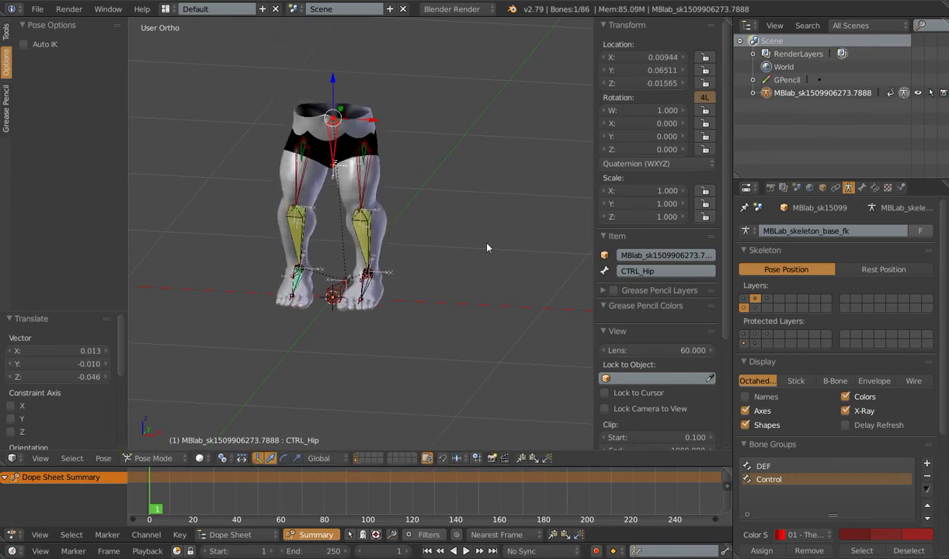
# - Test the stretch with one more hip move, then clear all bones' location and scale
pyautogui.rightClick(362, 277)
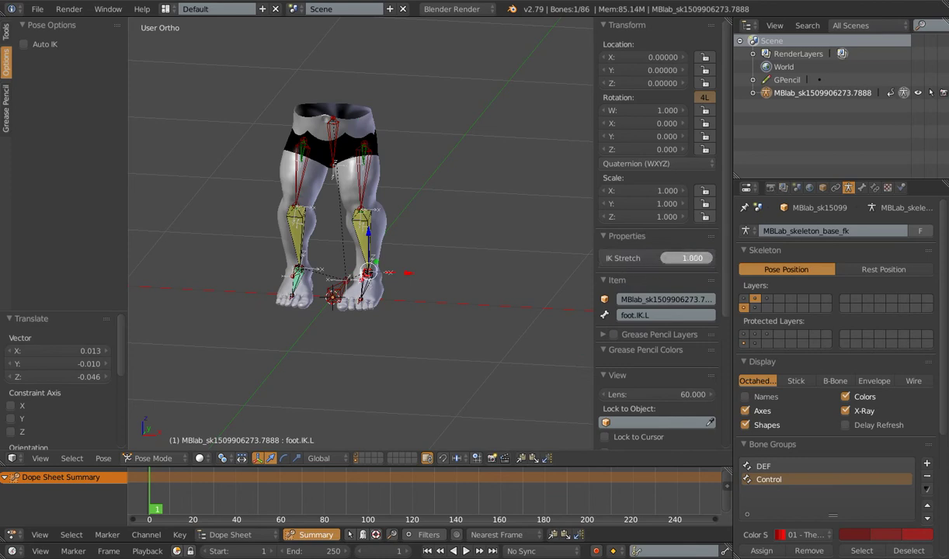
pyautogui.rightClick(314, 150)
pyautogui.press('g')
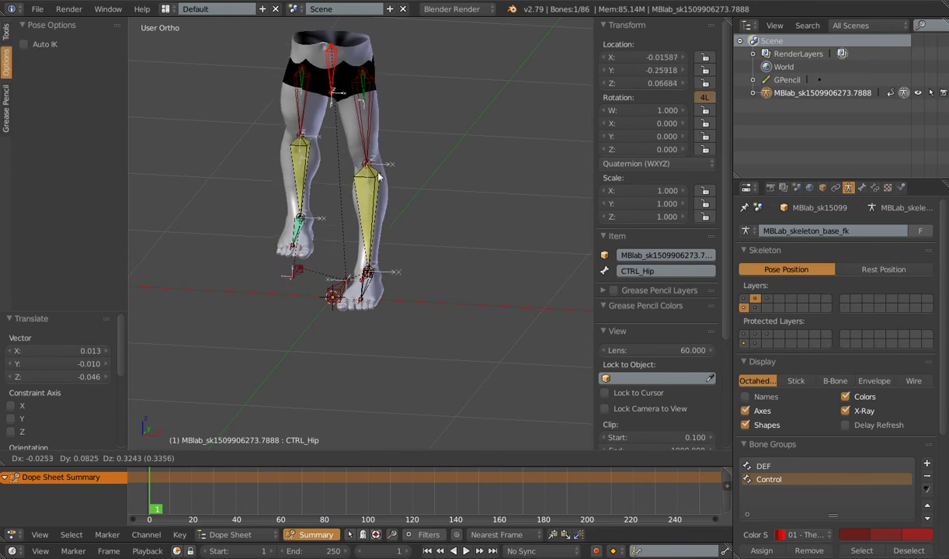
pyautogui.click(368, 283)
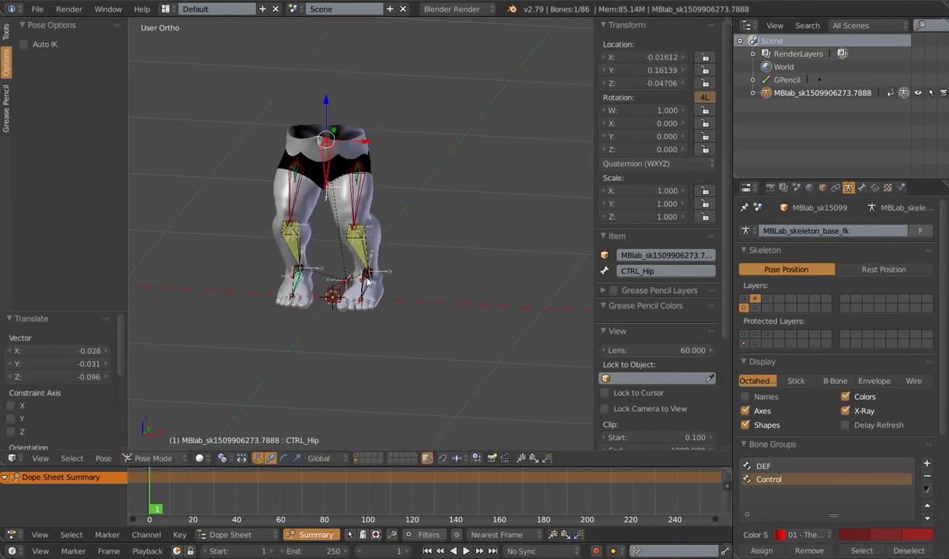
pyautogui.rightClick(364, 281)
pyautogui.press('a')
pyautogui.hotkey('alt', 'g')
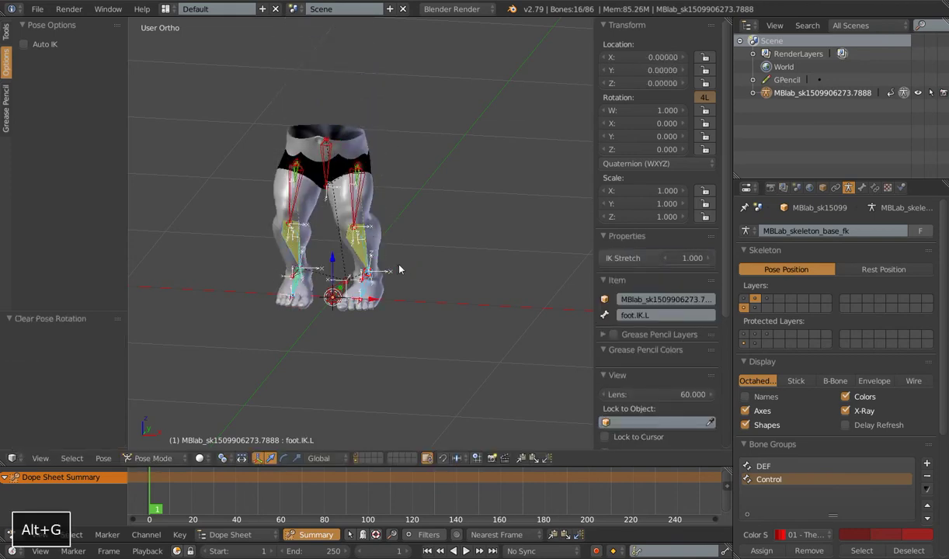
pyautogui.hotkey('alt', 's')
# - Show the stretch bone layer and view MCH.stretch.IK.L's Stretch To constraint
pyautogui.rightClick(368, 281)
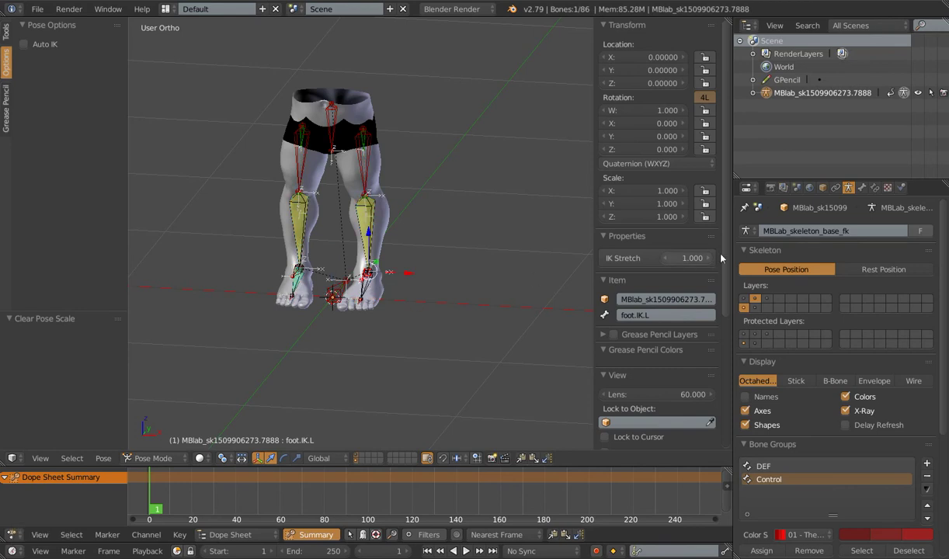
pyautogui.keyDown('shift'); pyautogui.moveTo(498, 214); pyautogui.dragTo(452, 262, button='middle'); pyautogui.keyUp('shift')
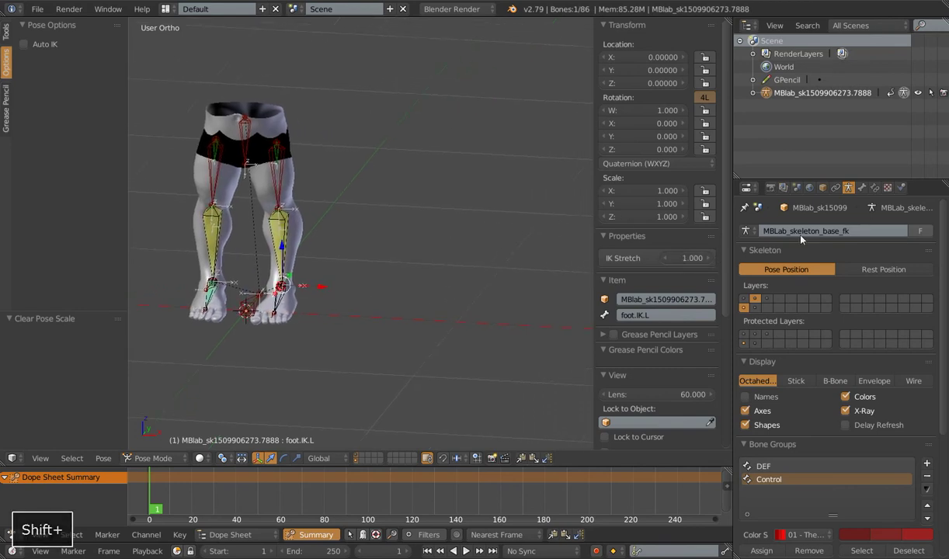
pyautogui.keyDown('shift'); pyautogui.click(767, 298); pyautogui.keyUp('shift')
pyautogui.moveTo(396, 221); pyautogui.dragTo(333, 223, button='middle')
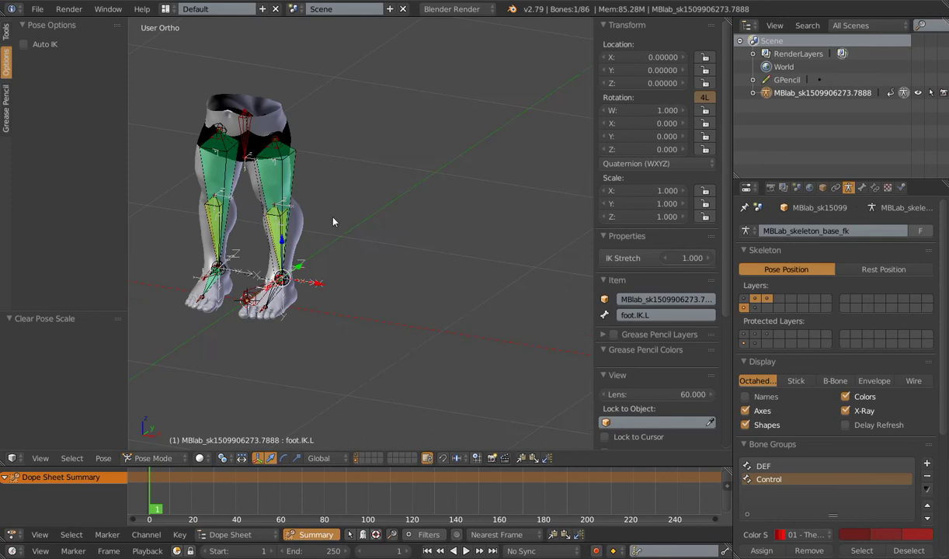
pyautogui.rightClick(289, 195)
pyautogui.rightClick(292, 197)
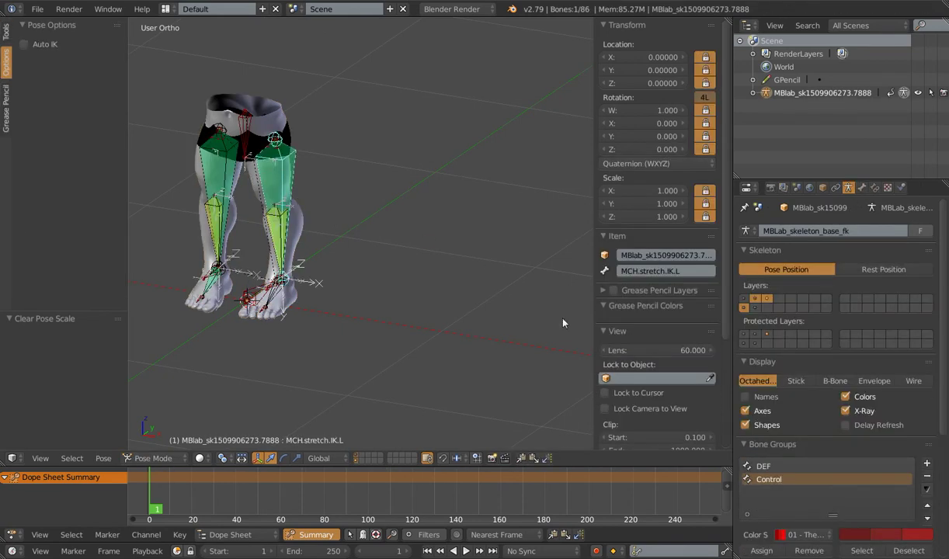
pyautogui.click(874, 189)
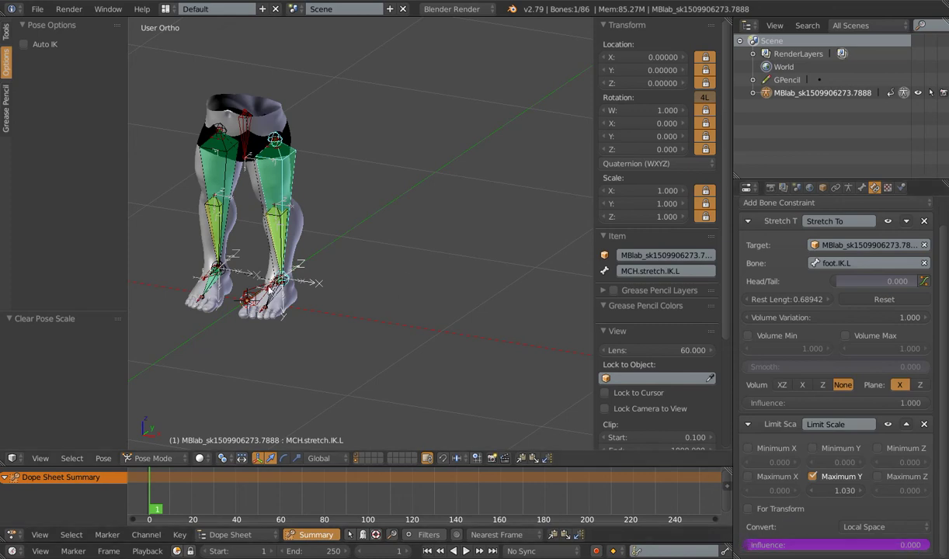
# - Lower foot.IK.L's IK Stretch to test it, then return it to 1.000
pyautogui.rightClick(257, 274)
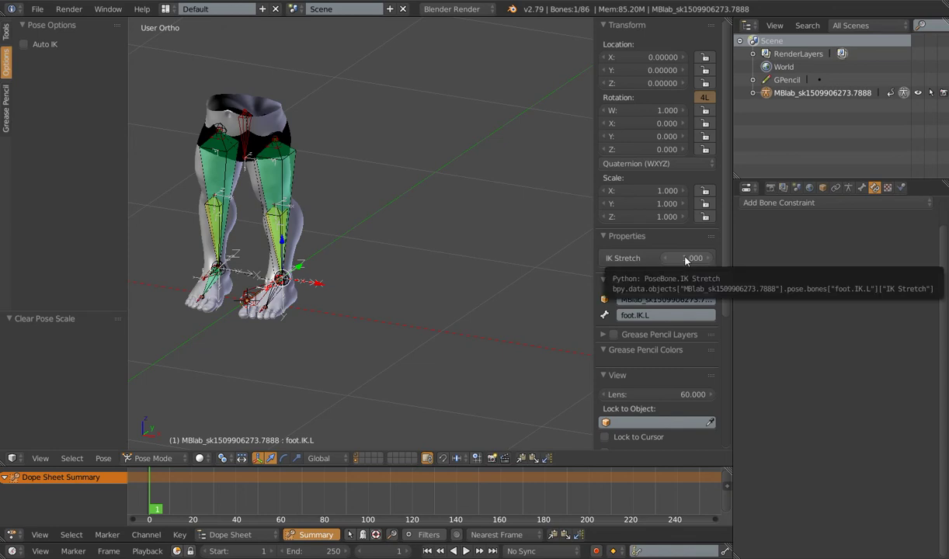
pyautogui.moveTo(697, 262)
pyautogui.mouseDown()
pyautogui.moveTo(676, 262)
pyautogui.moveTo(690, 278)
pyautogui.mouseUp()
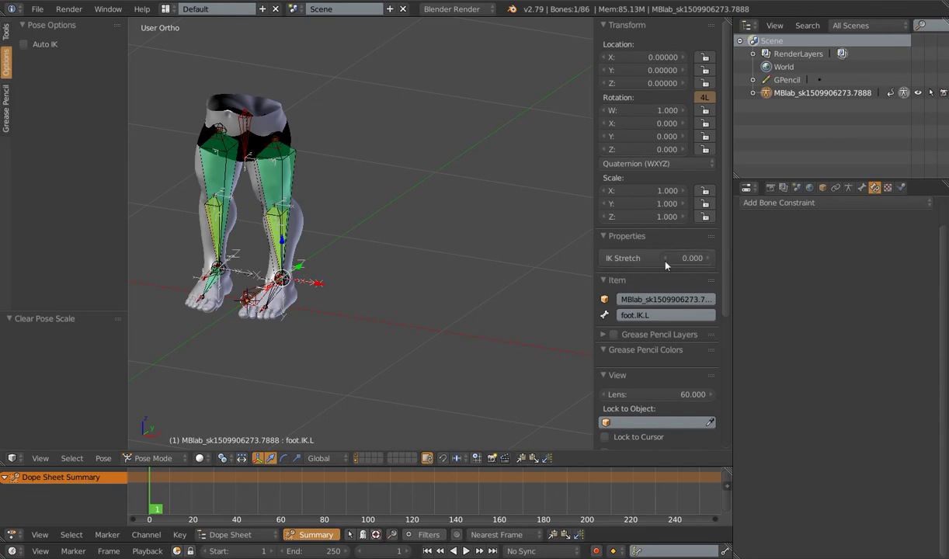
pyautogui.moveTo(665, 261); pyautogui.dragTo(656, 261)
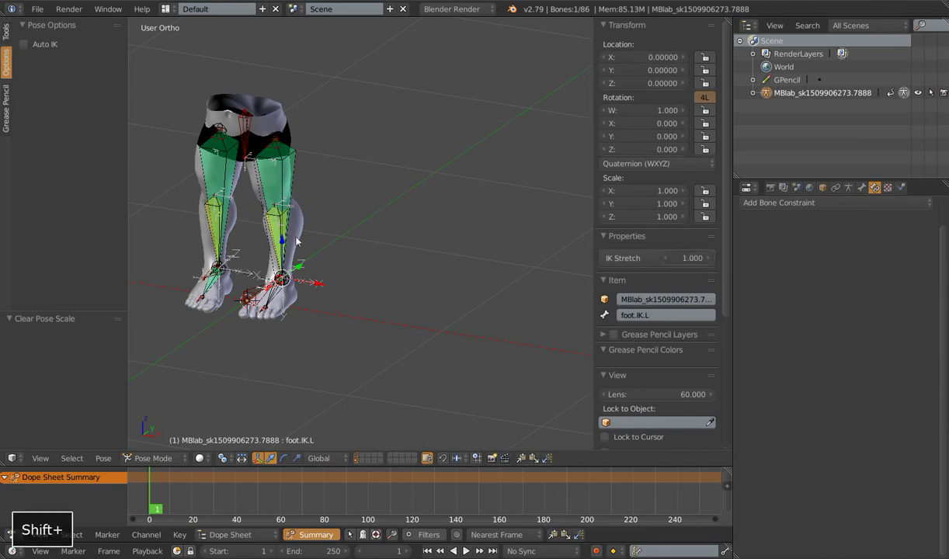
# - Select MCH.stretch.IK.R to check its Stretch To setup targeting foot.IK.R
pyautogui.keyDown('shift'); pyautogui.moveTo(233, 186); pyautogui.dragTo(281, 183, button='middle'); pyautogui.keyUp('shift')
pyautogui.scroll(2, 241, 178)
pyautogui.rightClick(241, 177)
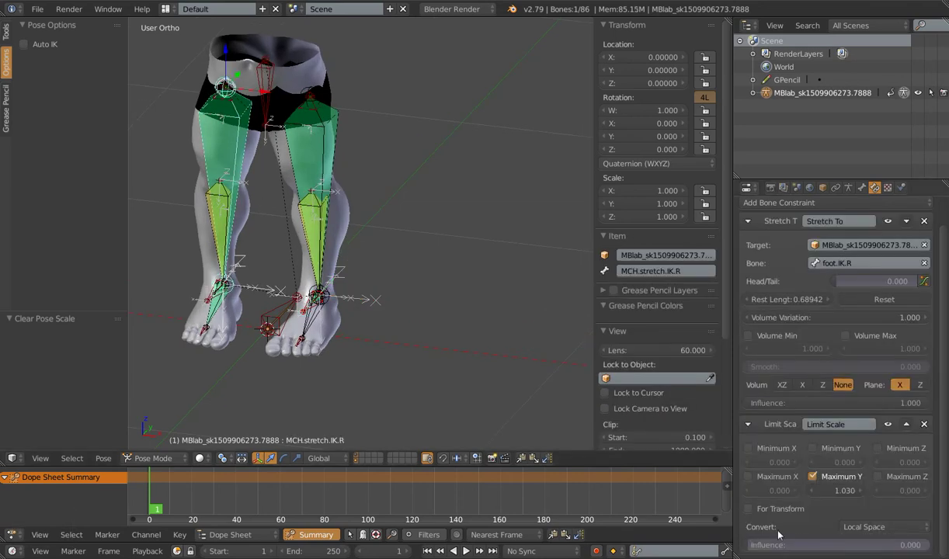
pyautogui.keyDown('shift'); pyautogui.moveTo(357, 268); pyautogui.dragTo(381, 276, button='middle'); pyautogui.keyUp('shift')
pyautogui.scroll(-2, 381, 275)
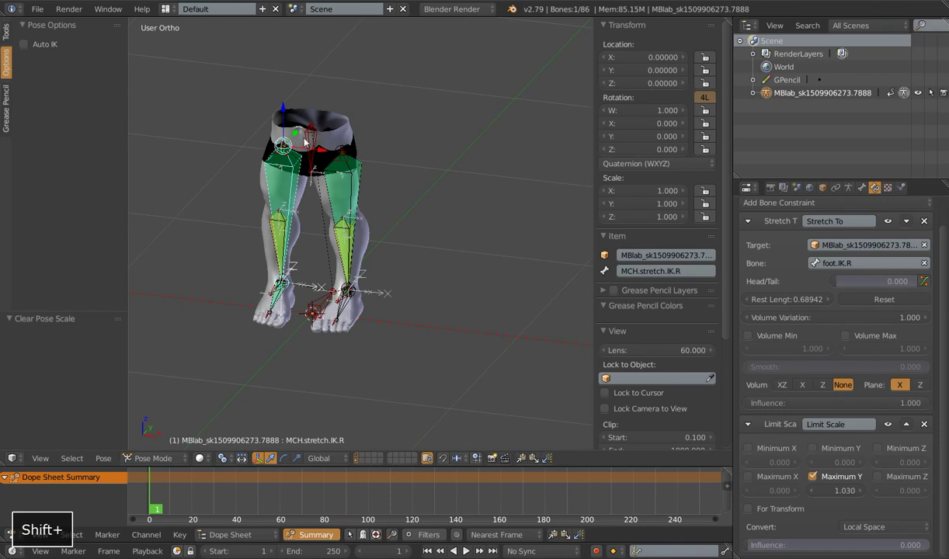
# - Hide the stretch bone layer and start moving CTRL_Hip
pyautogui.click(848, 187)
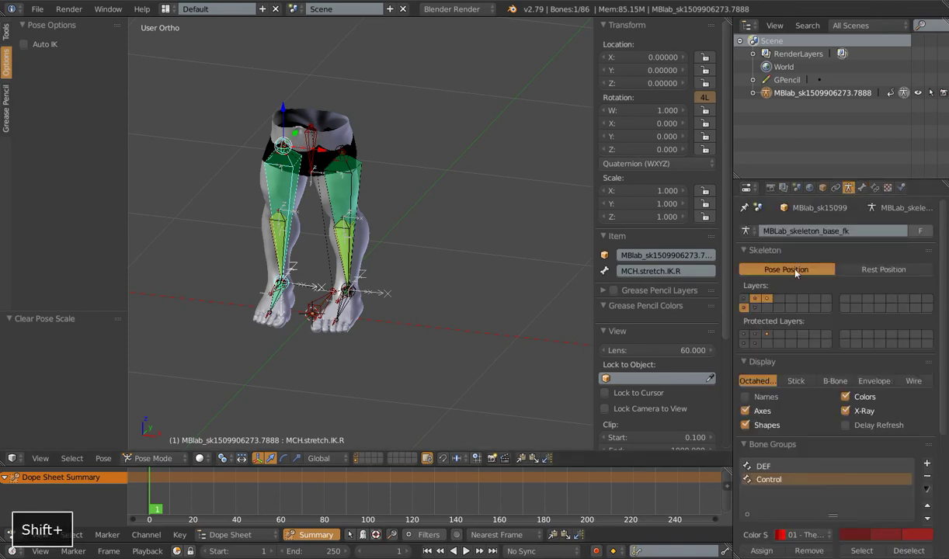
pyautogui.keyDown('shift'); pyautogui.click(744, 298); pyautogui.keyUp('shift')
pyautogui.keyDown('shift'); pyautogui.moveTo(386, 256); pyautogui.dragTo(407, 275, button='middle'); pyautogui.keyUp('shift')
pyautogui.rightClick(319, 166)
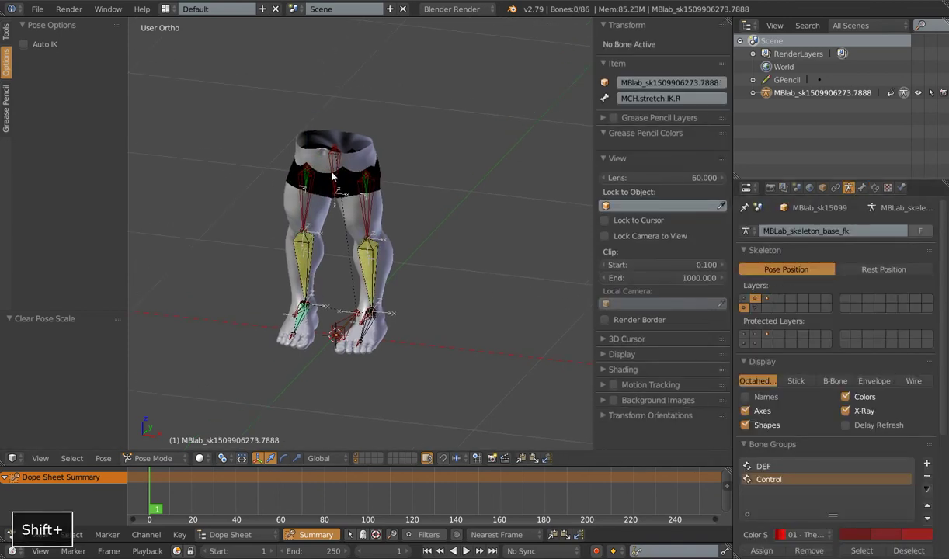
pyautogui.press('g')
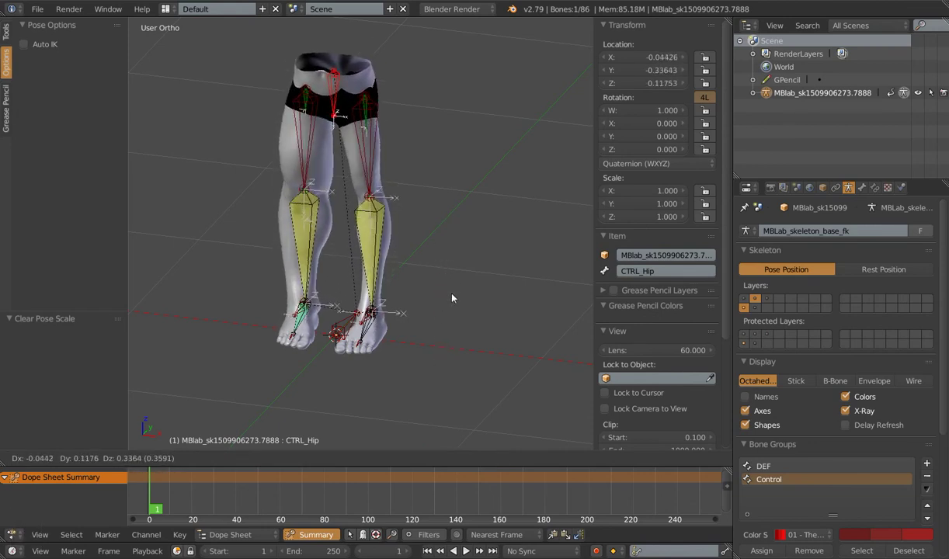
# - Show only the deform layer and inspect calf_L, thigh_L and thigh_R
pyautogui.click(431, 328)
pyautogui.hotkey('shift', '2')
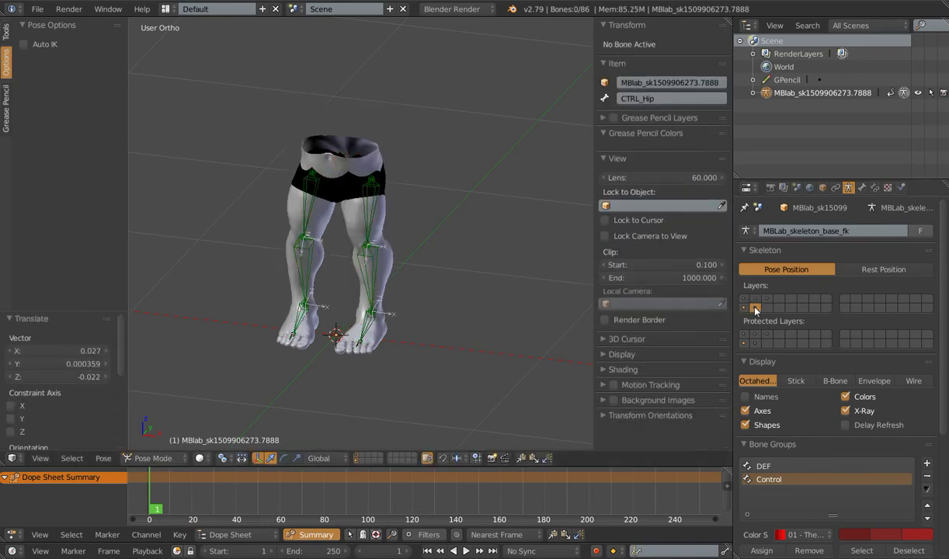
pyautogui.rightClick(366, 216)
pyautogui.rightClick(369, 282)
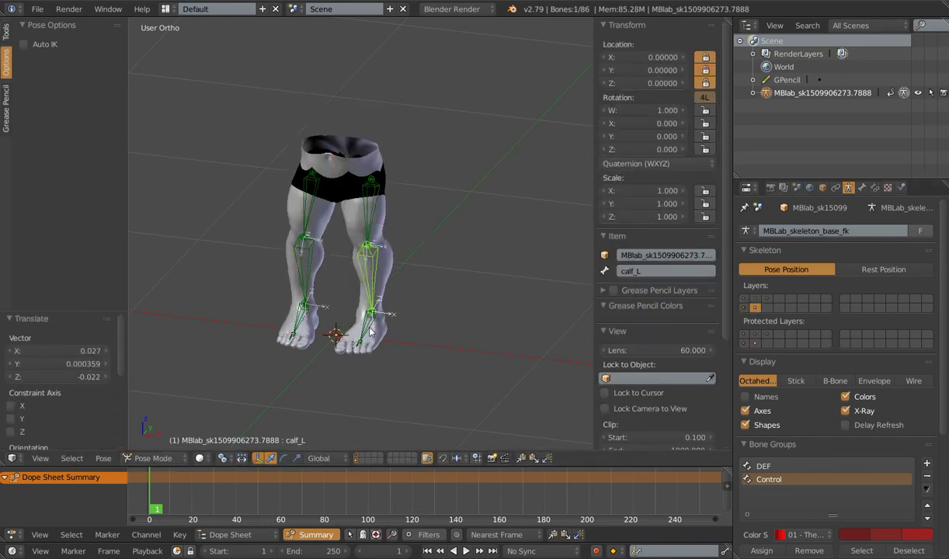
pyautogui.rightClick(362, 255)
pyautogui.rightClick(294, 188)
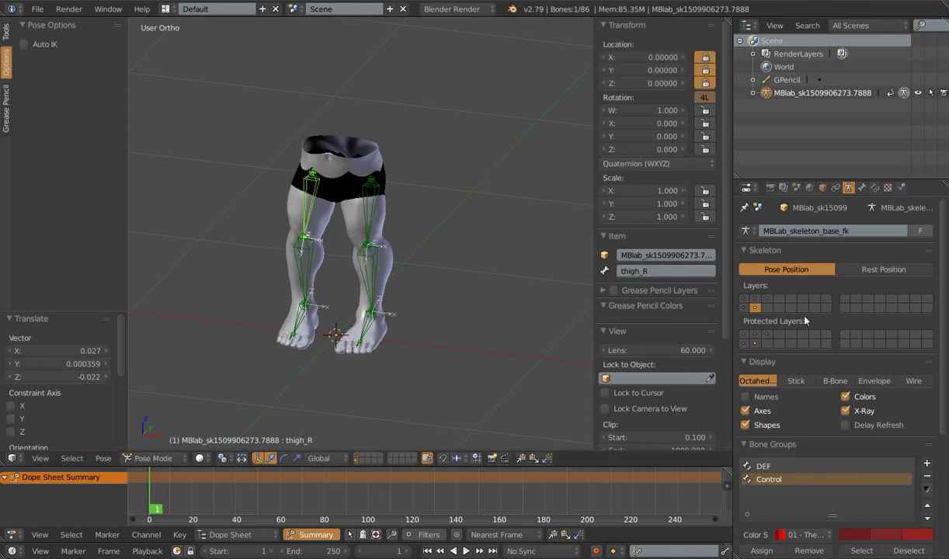
# - Restore the control bone layers and raise CTRL_Hip so both legs stretch
pyautogui.click(744, 308)
pyautogui.keyDown('shift'); pyautogui.click(755, 298); pyautogui.keyUp('shift')
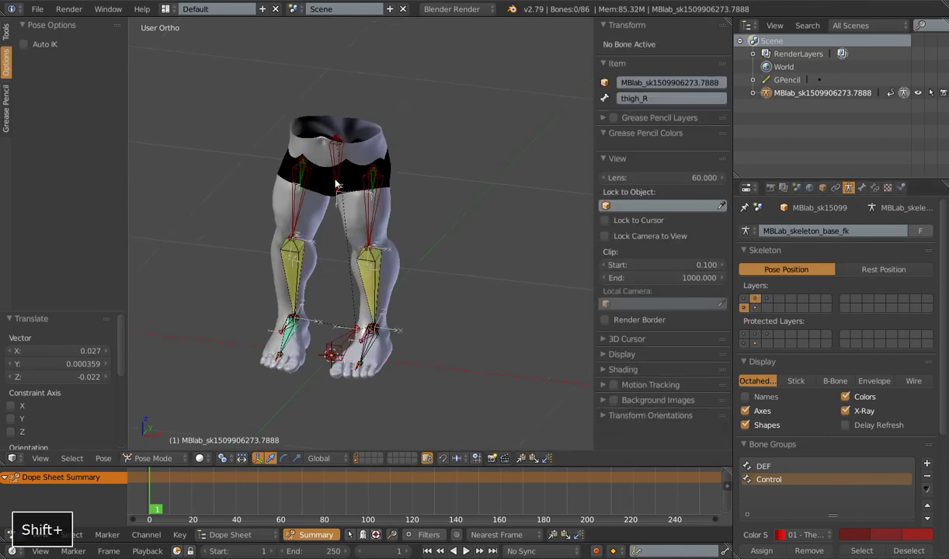
pyautogui.rightClick(407, 183)
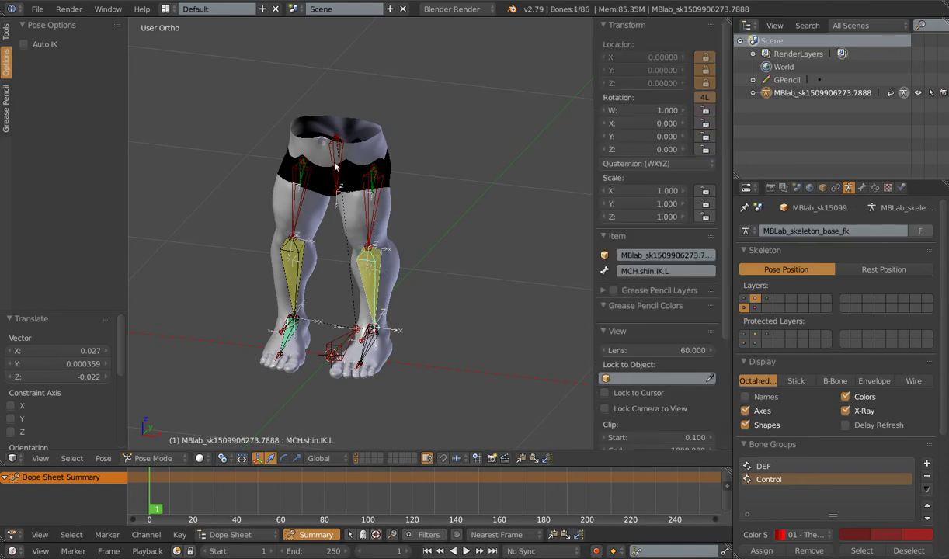
pyautogui.press('f')
pyautogui.press('g')
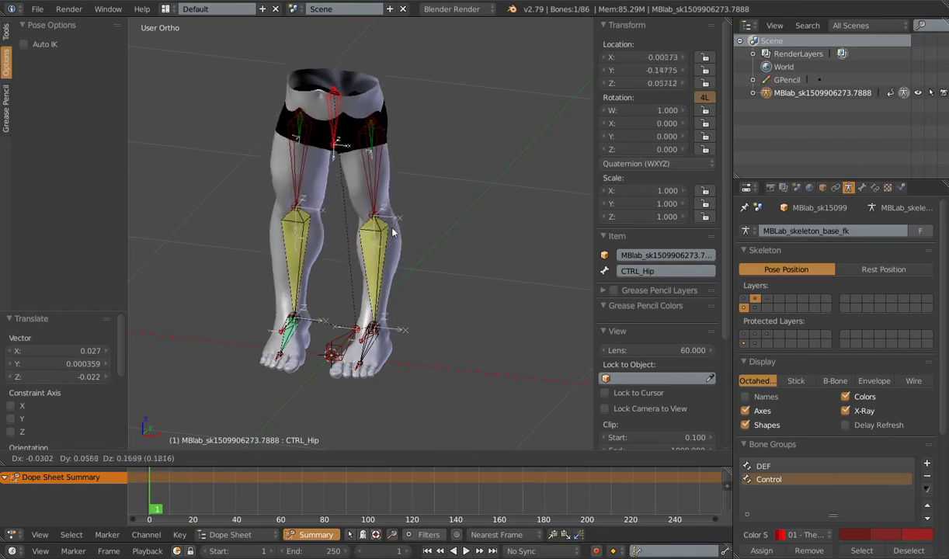
pyautogui.click(408, 295)
pyautogui.scroll(2, 400, 280)
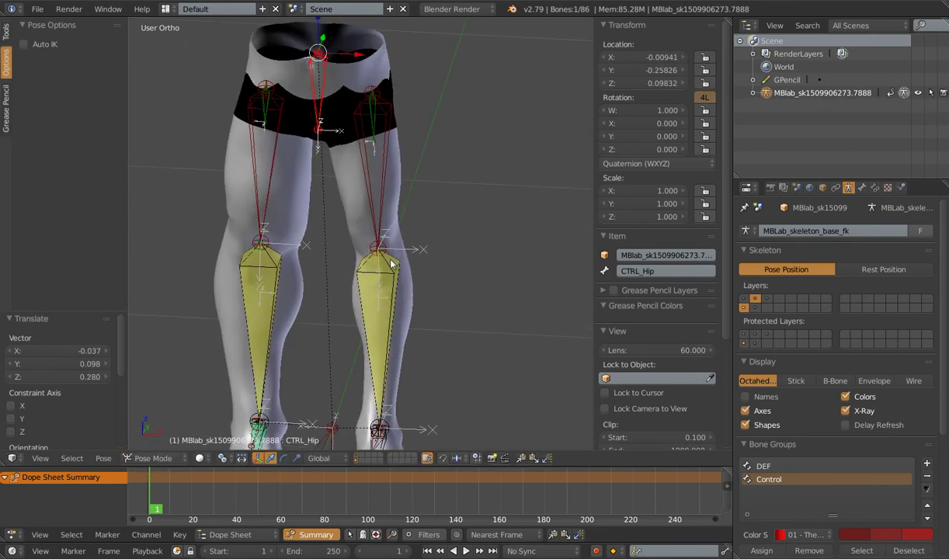
pyautogui.rightClick(398, 278)
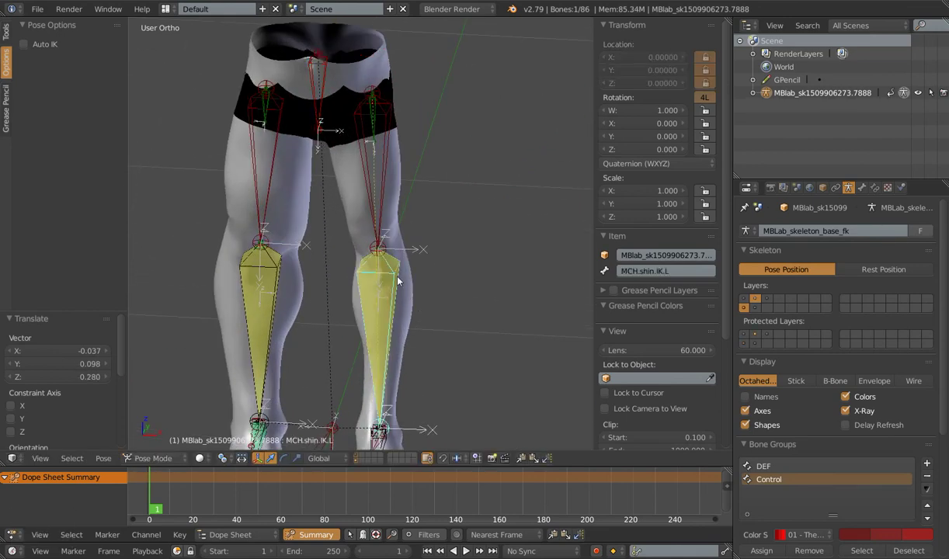
pyautogui.rightClick(381, 186)
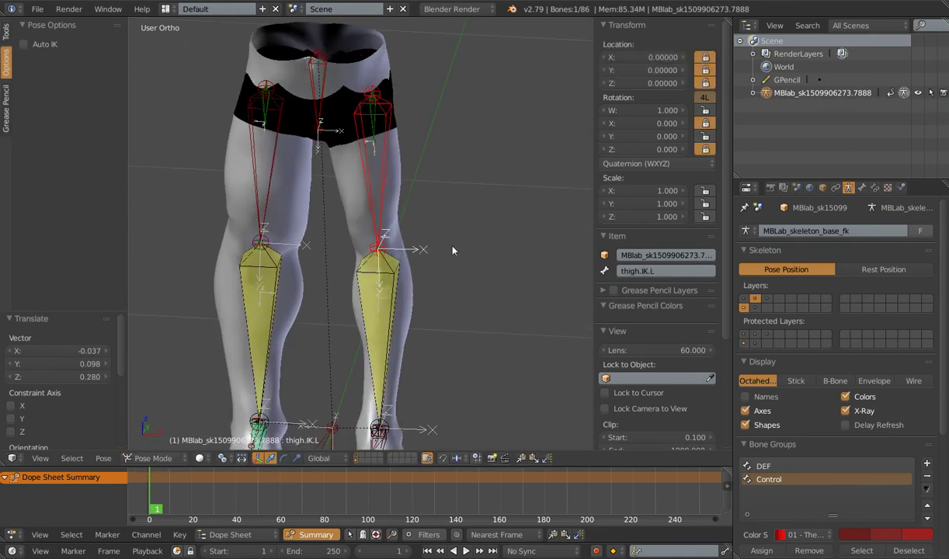
# - Move CTRL_Hip down, up and down again to test leg bending
pyautogui.click(863, 187)
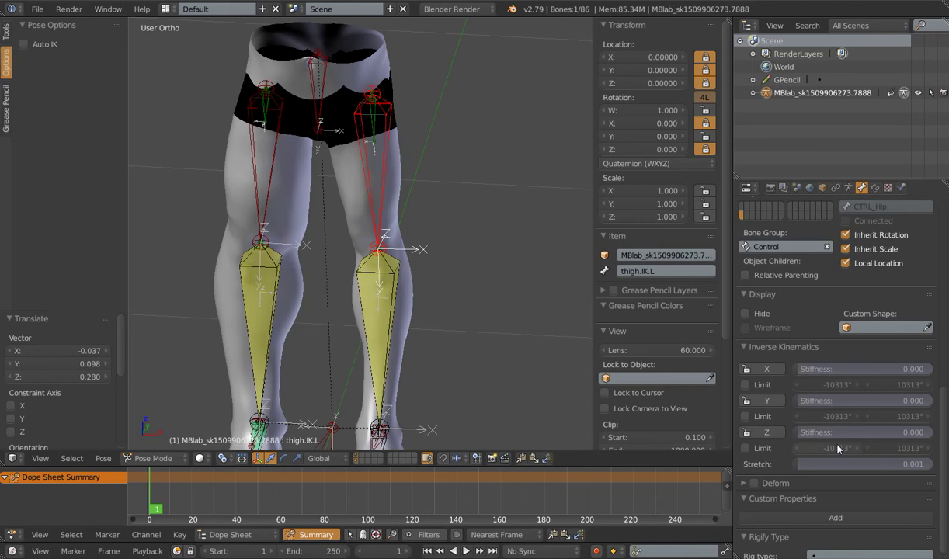
pyautogui.scroll(-4, 406, 225)
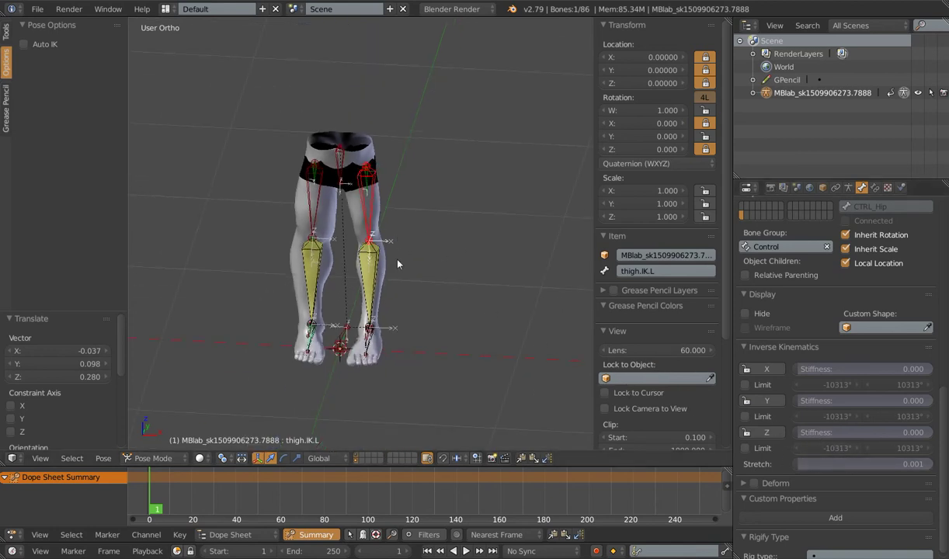
pyautogui.rightClick(335, 182)
pyautogui.press('g')
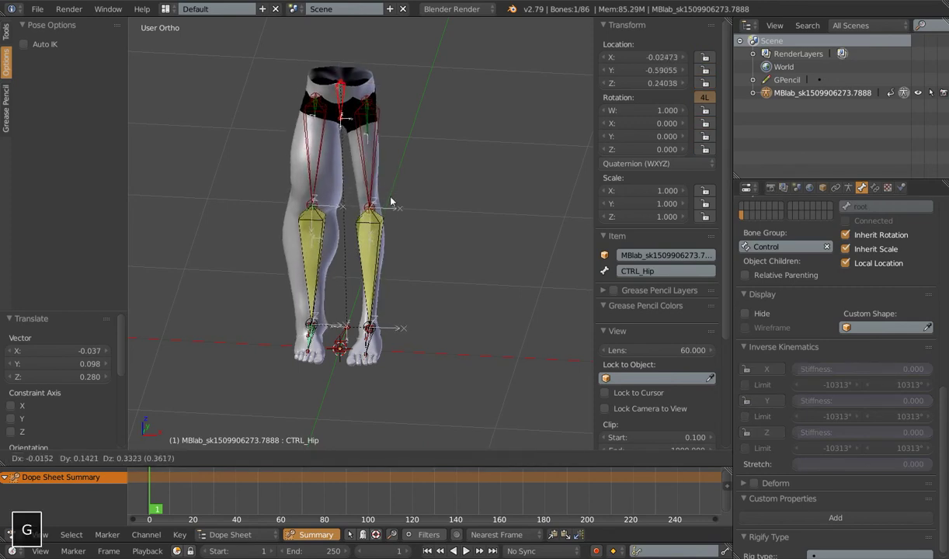
pyautogui.click(388, 245)
pyautogui.press('g')
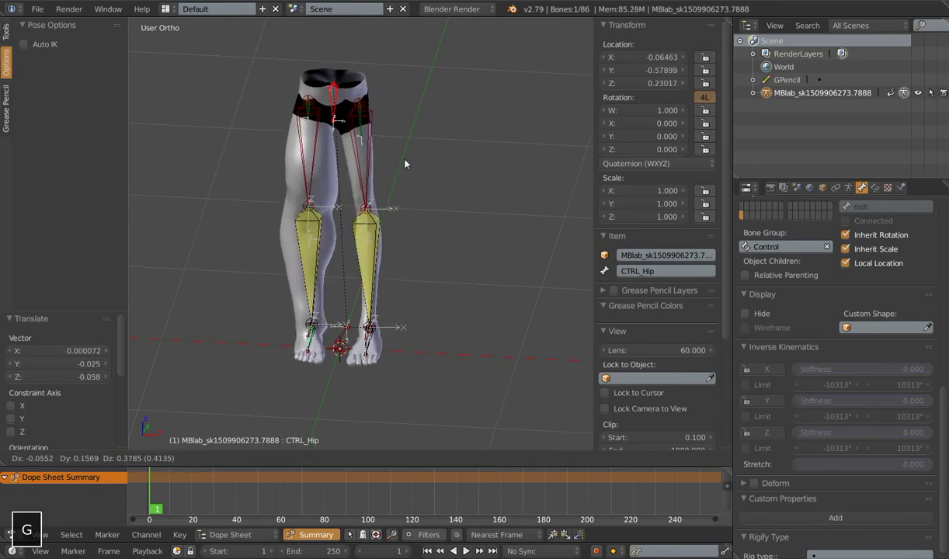
pyautogui.click(363, 191)
pyautogui.press('g')
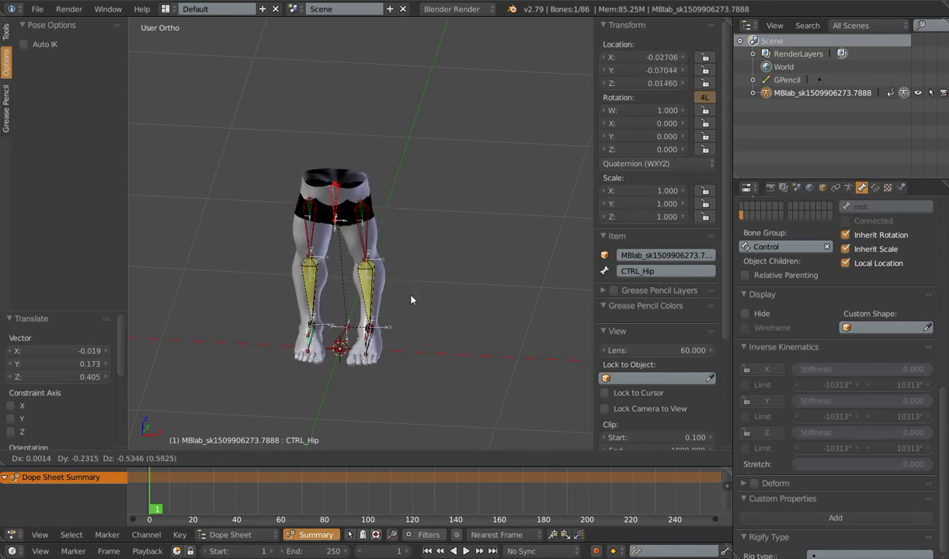
pyautogui.click(393, 283)
pyautogui.scroll(2, 407, 267)
pyautogui.keyDown('shift'); pyautogui.moveTo(408, 267); pyautogui.dragTo(385, 256, button='middle'); pyautogui.keyUp('shift')
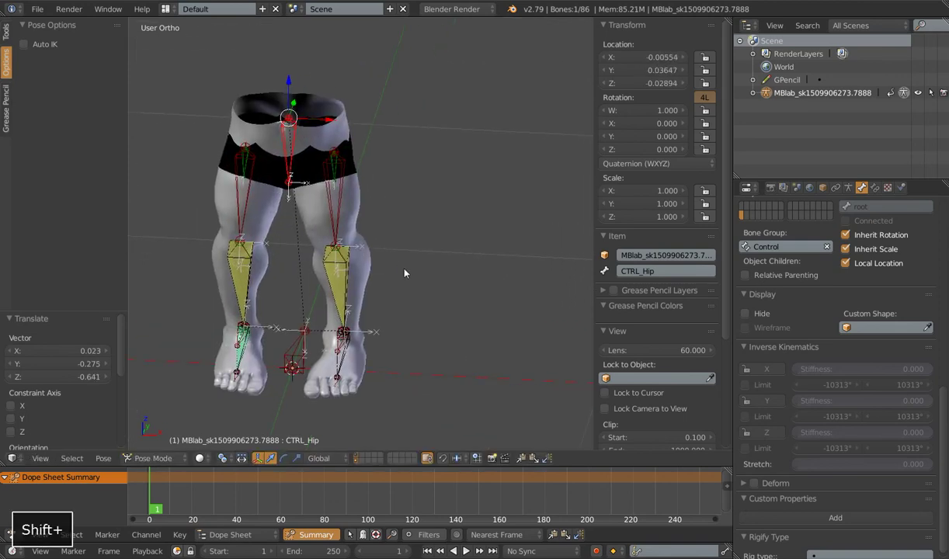
# - Lift the hips once more with CTRL_Hip, then select thigh_L
pyautogui.click(848, 187)
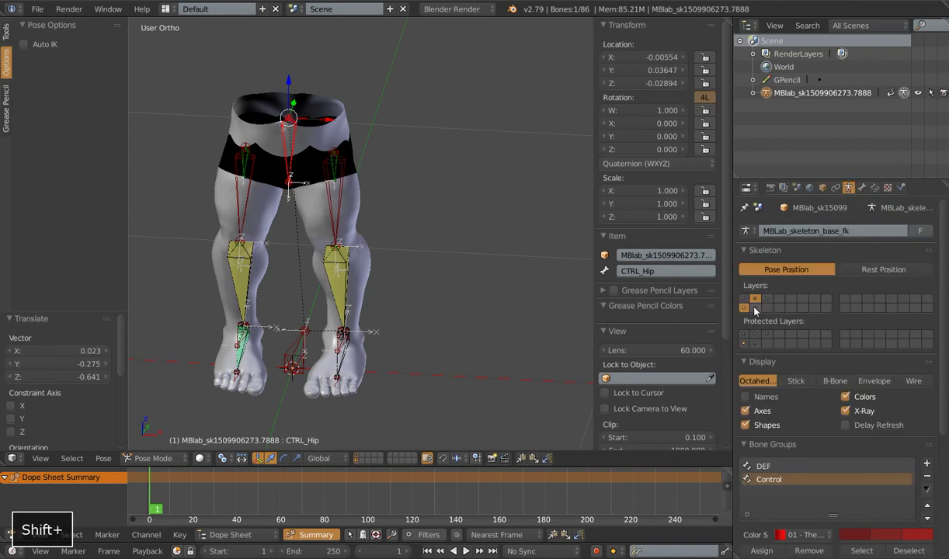
pyautogui.rightClick(289, 158)
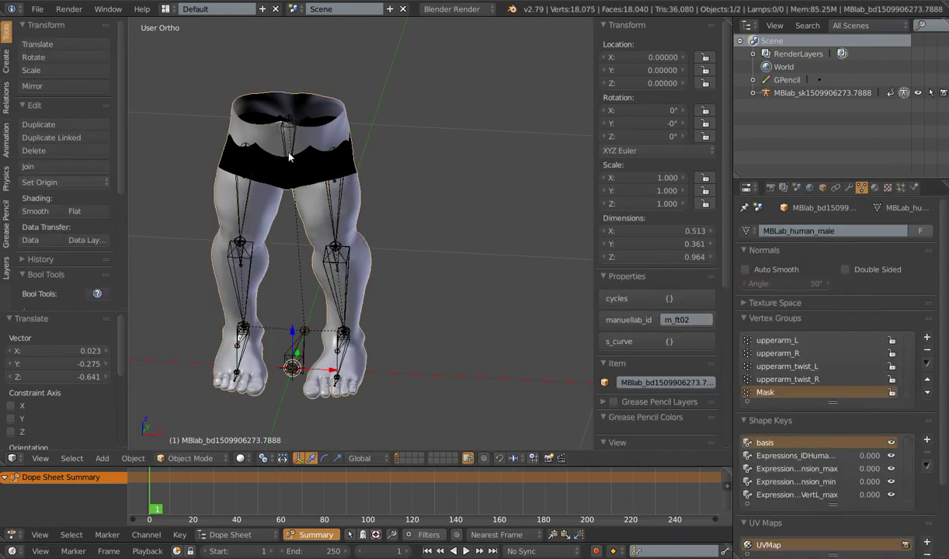
pyautogui.rightClick(289, 158)
pyautogui.scroll(-2, 289, 158)
pyautogui.press('g')
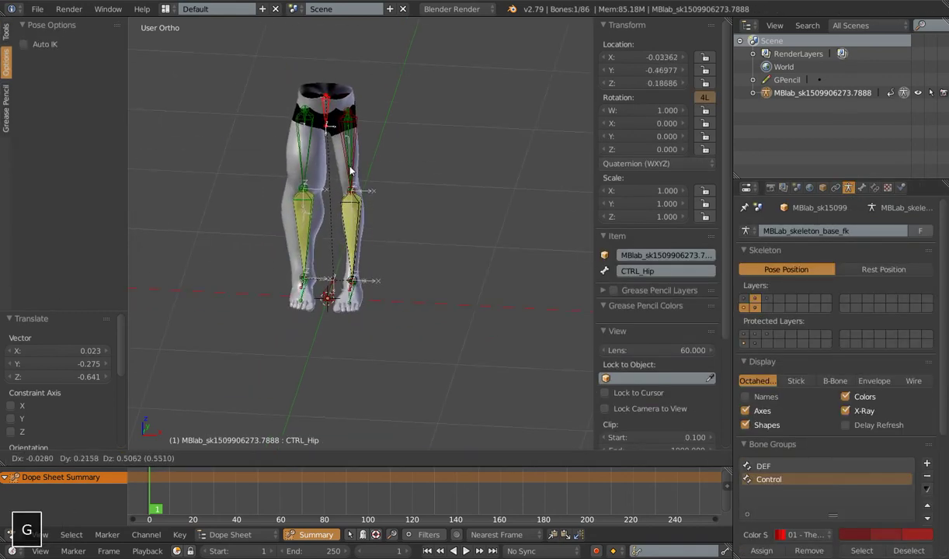
pyautogui.click(349, 170)
pyautogui.scroll(5, 354, 221)
pyautogui.rightClick(324, 174)
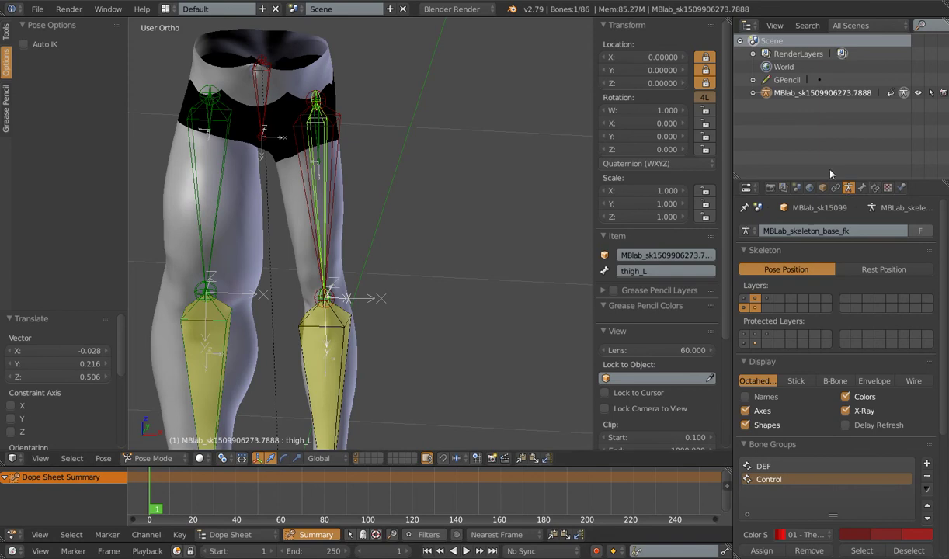
# - Review thigh_L's constraints with Copy Location and Copy Rotation collapsed, then select CTRL_Hip
pyautogui.click(874, 188)
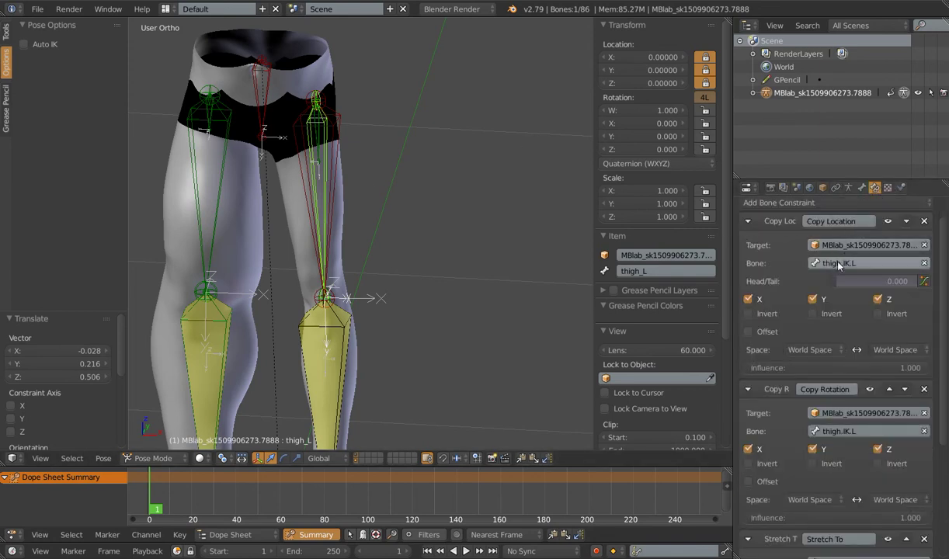
pyautogui.click(749, 222)
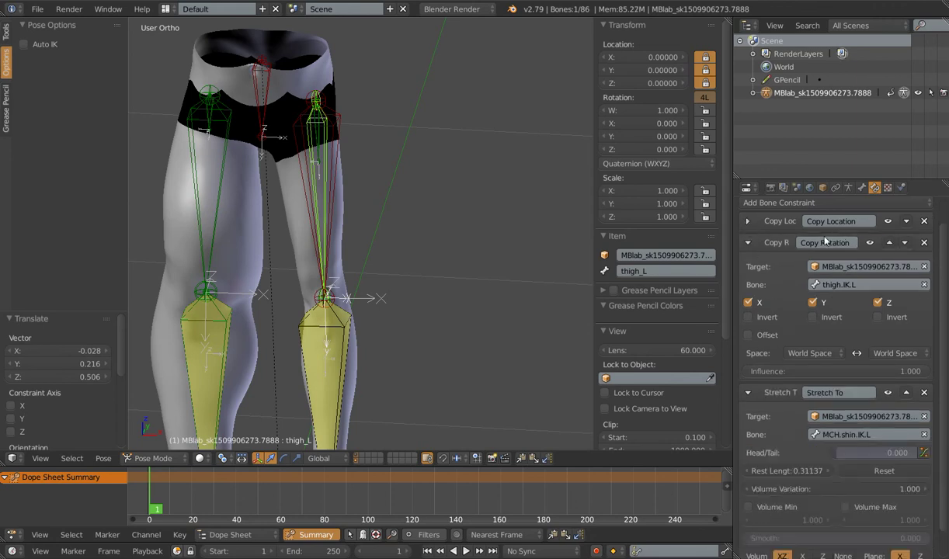
pyautogui.click(749, 243)
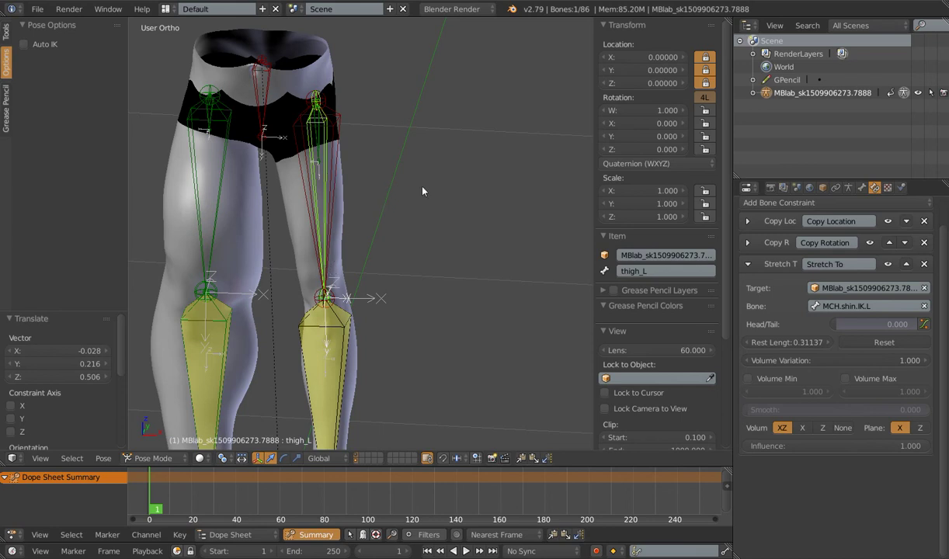
pyautogui.rightClick(261, 115)
pyautogui.scroll(-3, 295, 174)
# - Move the hip control to straighten the legs, then inspect thigh_R's Copy Transforms constraint
pyautogui.press('g')
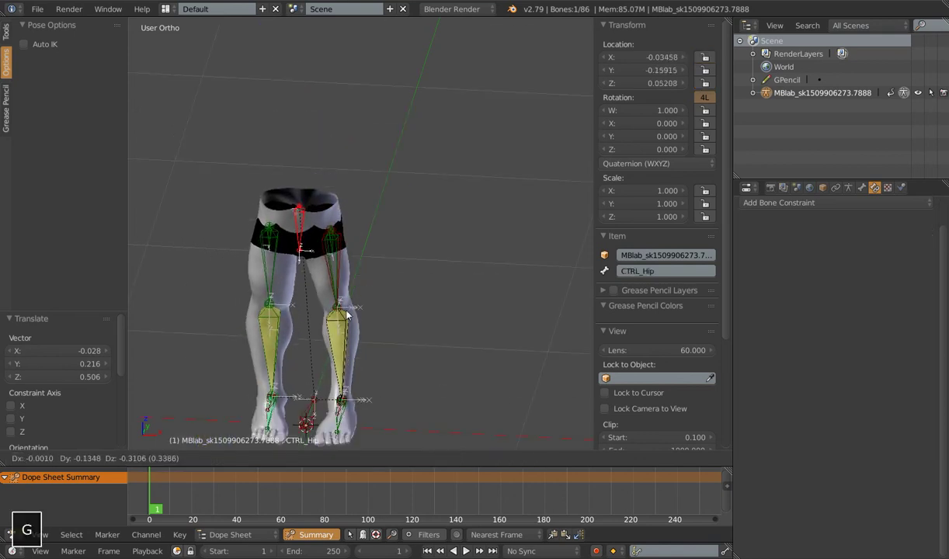
pyautogui.click(281, 237)
pyautogui.rightClick(278, 226)
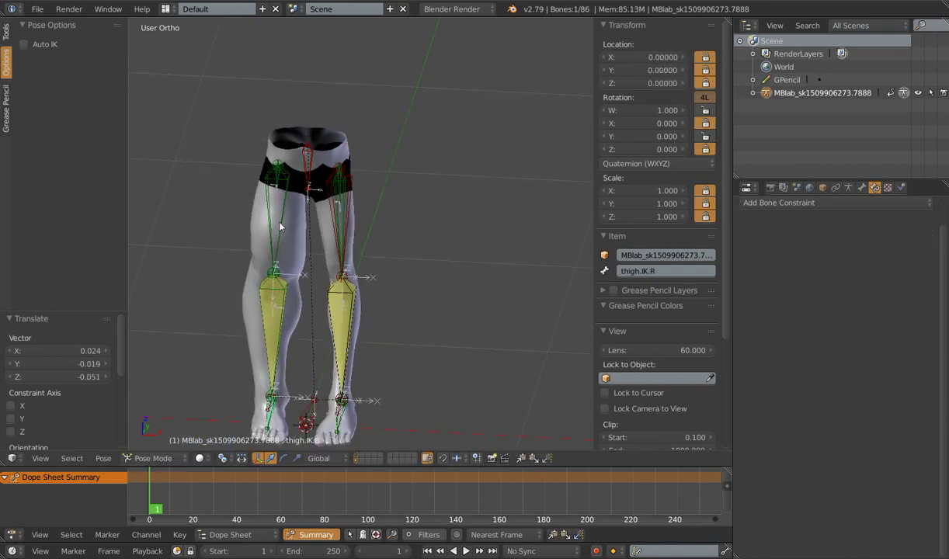
pyautogui.keyDown('shift'); pyautogui.rightClick(266, 212); pyautogui.keyUp('shift')
pyautogui.hotkey('ctrl', 'shift', 'c')
pyautogui.click(267, 211)
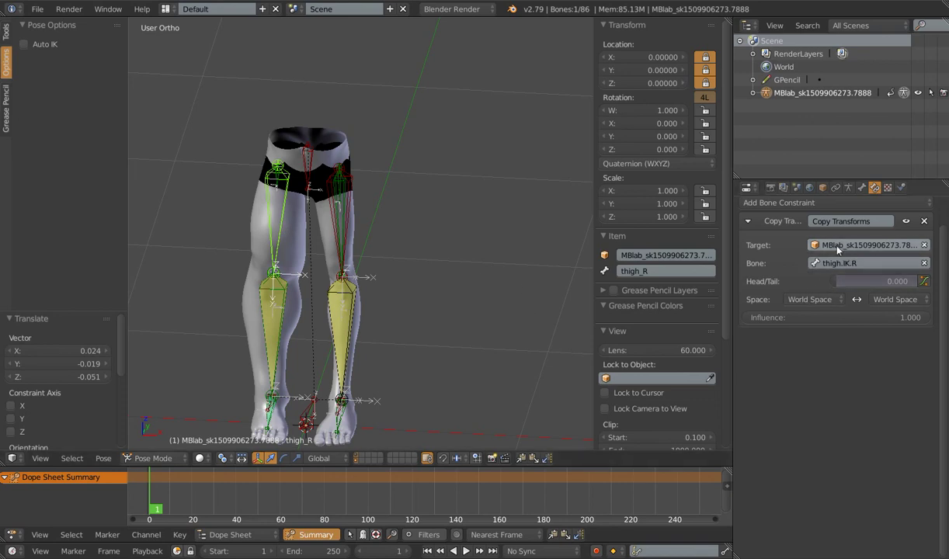
# - Reposition CTRL_Hip twice more to test the legs, then select thigh_L
pyautogui.rightClick(303, 168)
pyautogui.press('g')
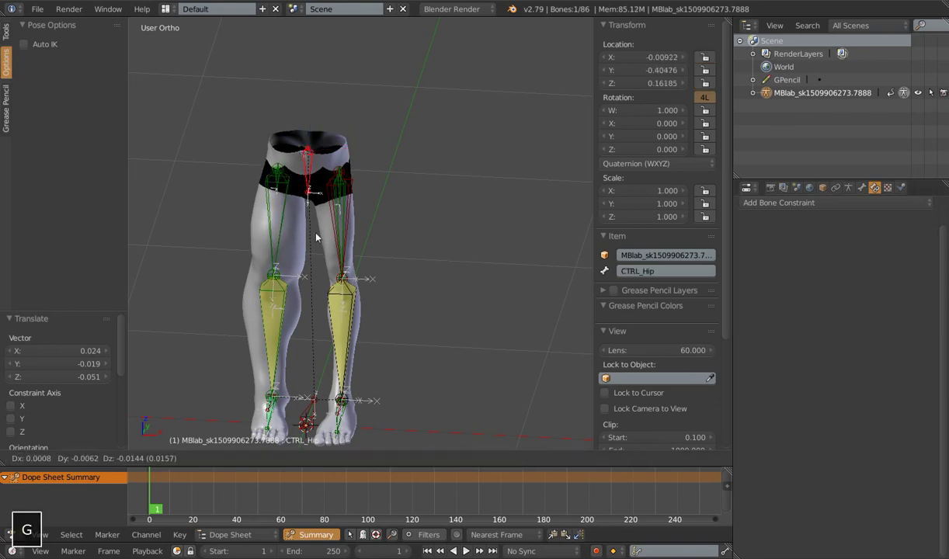
pyautogui.click(266, 194)
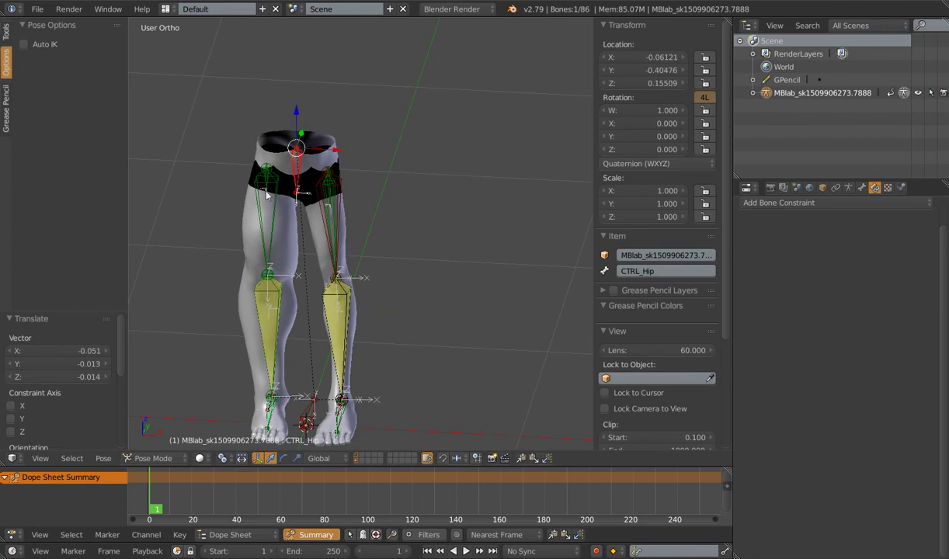
pyautogui.rightClick(300, 195)
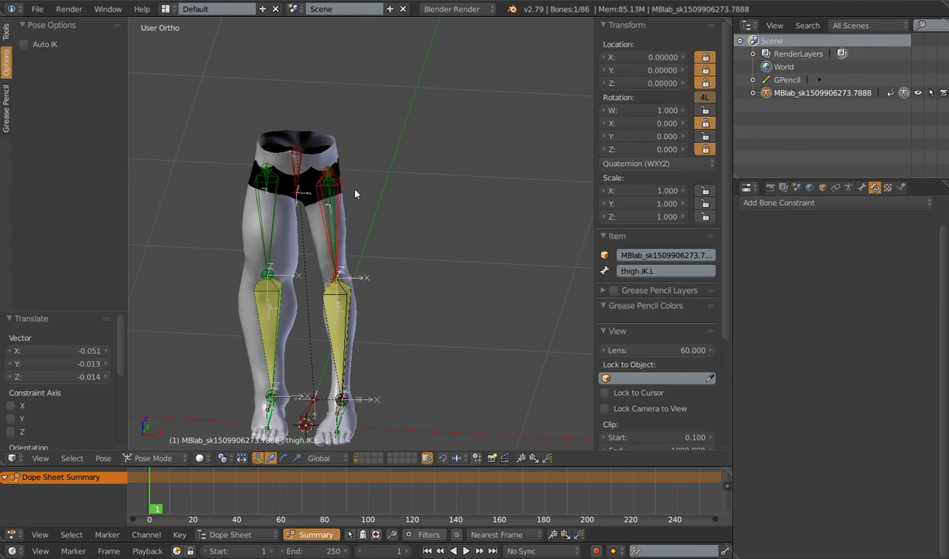
pyautogui.rightClick(303, 175)
pyautogui.press('g')
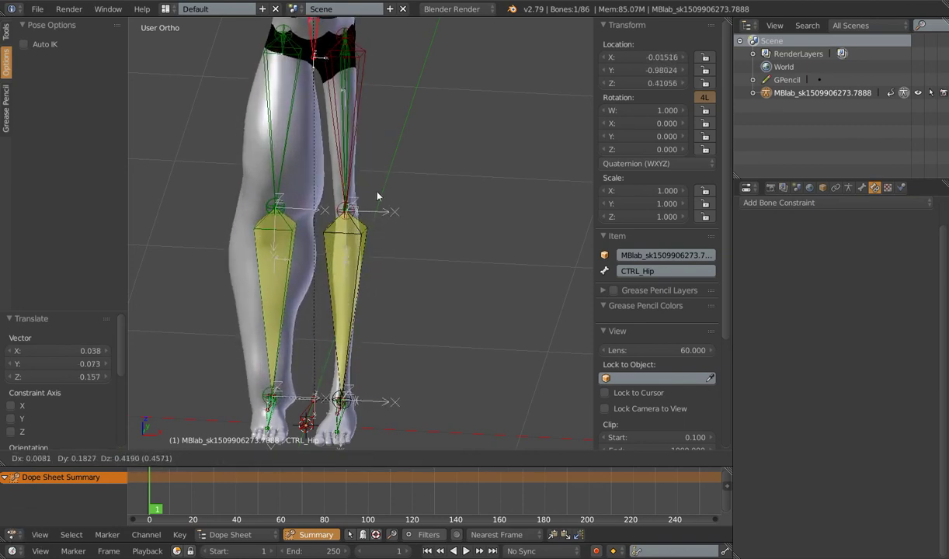
pyautogui.click(347, 211)
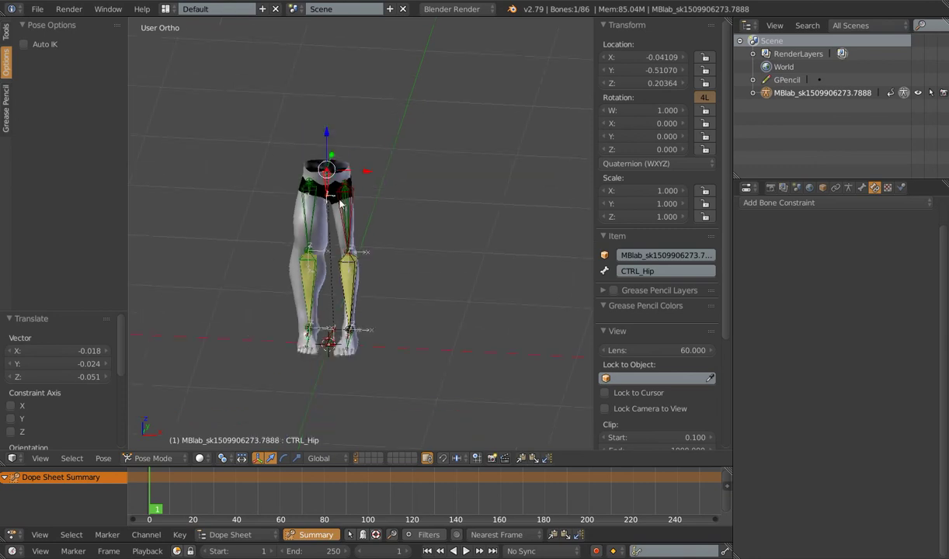
pyautogui.rightClick(348, 211)
pyautogui.scroll(2, 323, 219)
# - Clear rotation, location and scale on all bones to return the pose to rest
pyautogui.press('a')
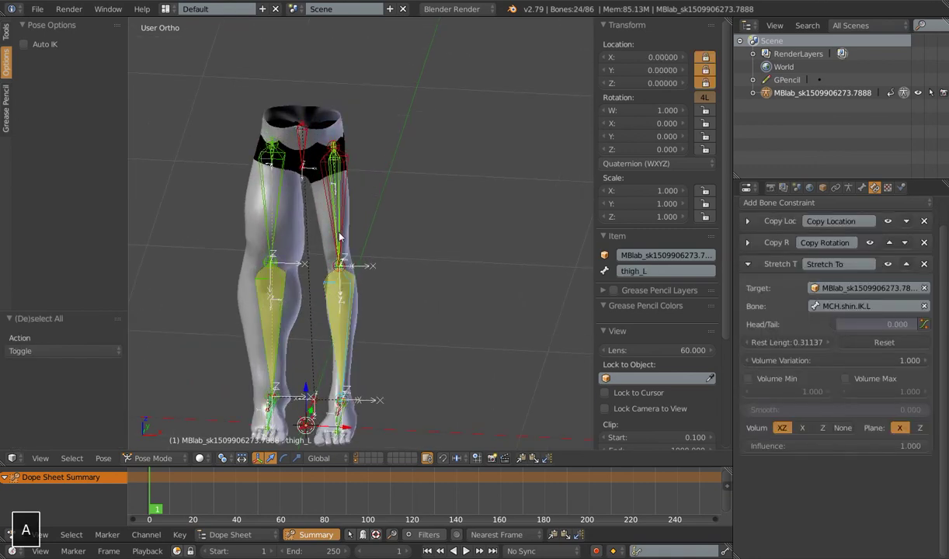
pyautogui.hotkey('alt', 'r')
pyautogui.hotkey('alt', 'g')
pyautogui.hotkey('alt', 's')
pyautogui.hotkey('shift', 'c')
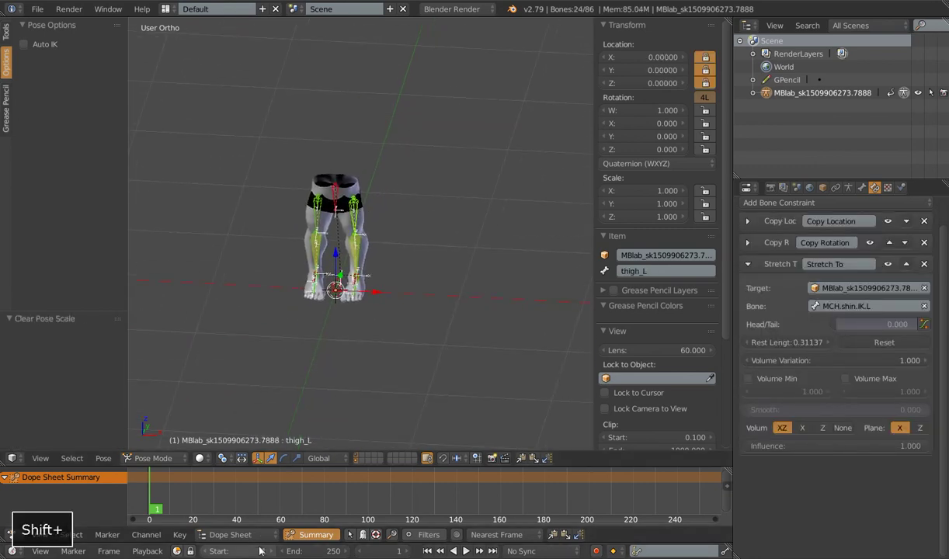
# - Switch to the simple leg rig file and rotate the Foot.Roll bone
pyautogui.moveTo(216, 501)
pyautogui.click(84, 480)
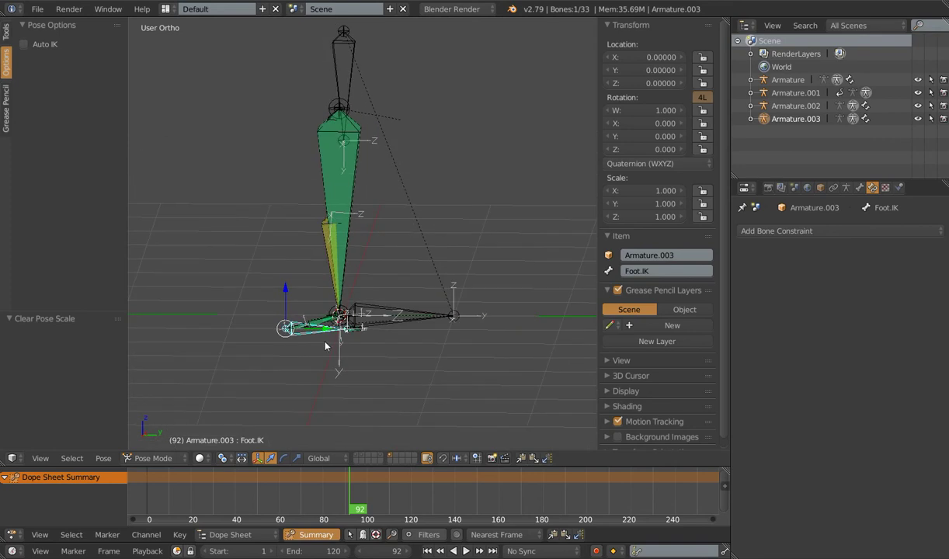
pyautogui.rightClick(366, 327)
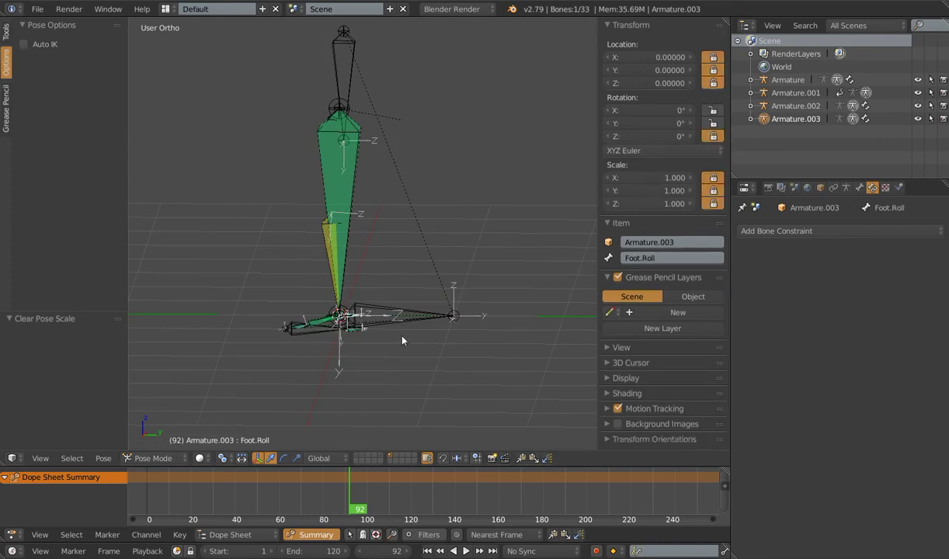
pyautogui.press('r')
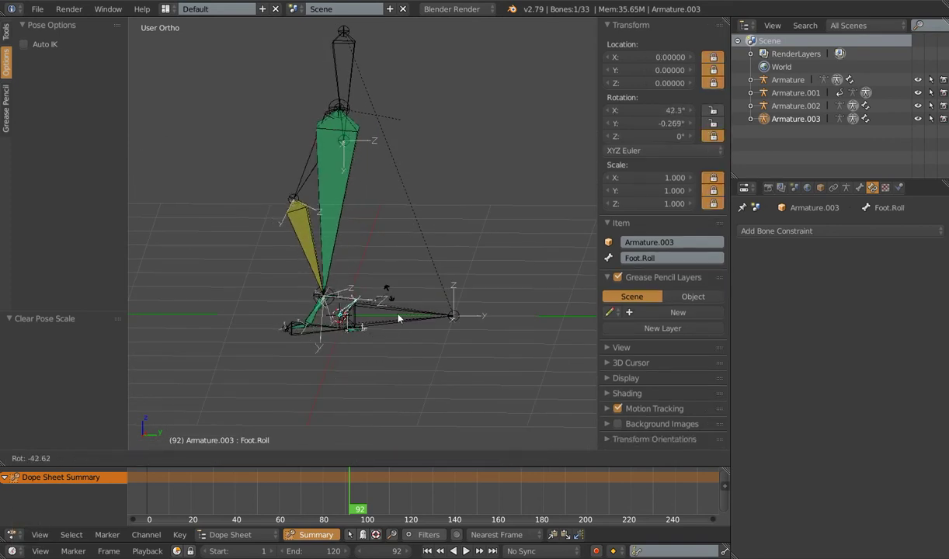
pyautogui.click(380, 309)
# - Move the Foot.IK control twice to lift and reposition the foot
pyautogui.rightClick(324, 320)
pyautogui.press('g')
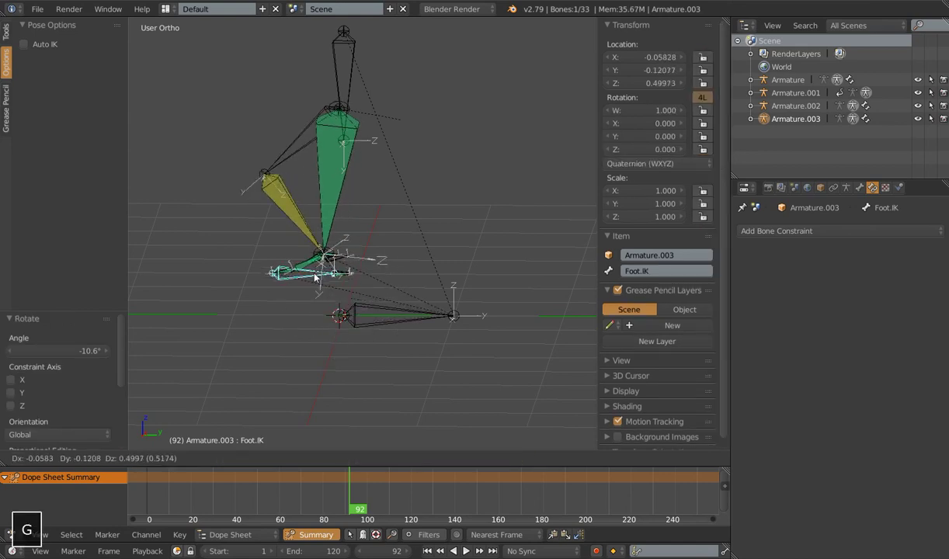
pyautogui.click(307, 270)
pyautogui.moveTo(315, 266); pyautogui.dragTo(315, 341, button='middle')
pyautogui.press('g')
pyautogui.click(352, 325)
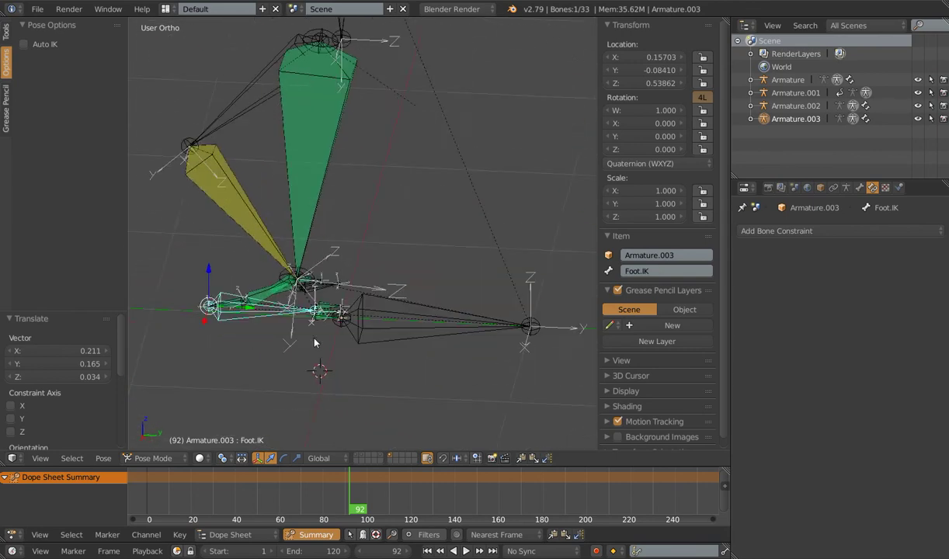
pyautogui.scroll(-2, 324, 333)
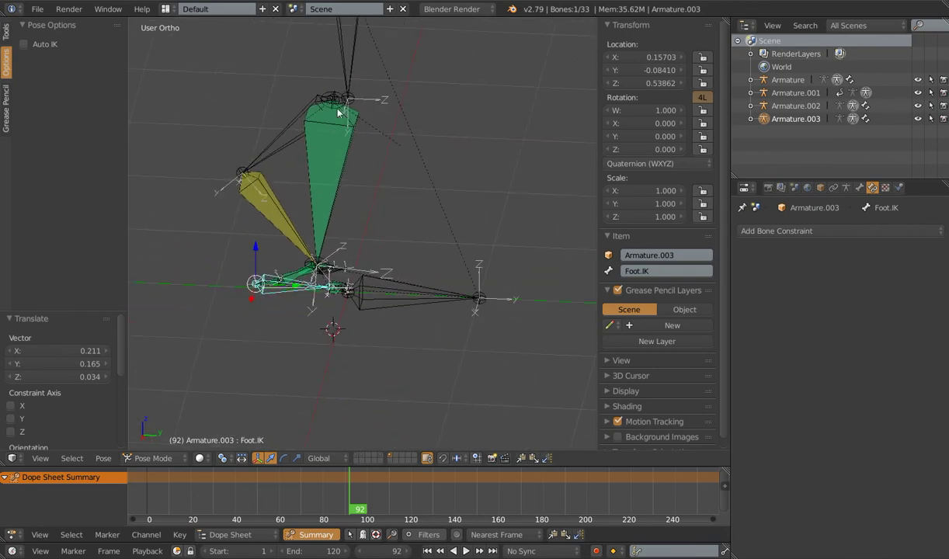
# - Roll the foot to 10.5° with Foot.Roll, then move Foot.IK again
pyautogui.rightClick(336, 261)
pyautogui.press('r')
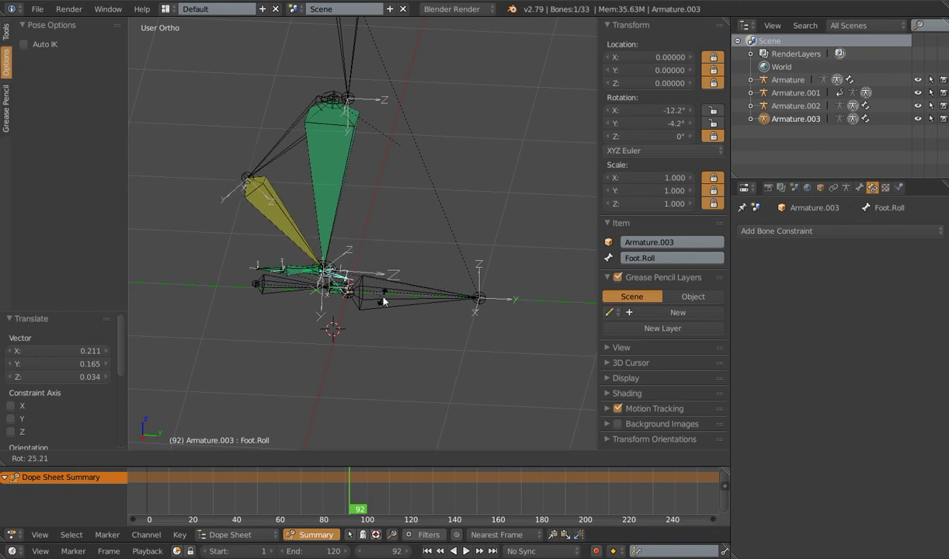
pyautogui.click(372, 260)
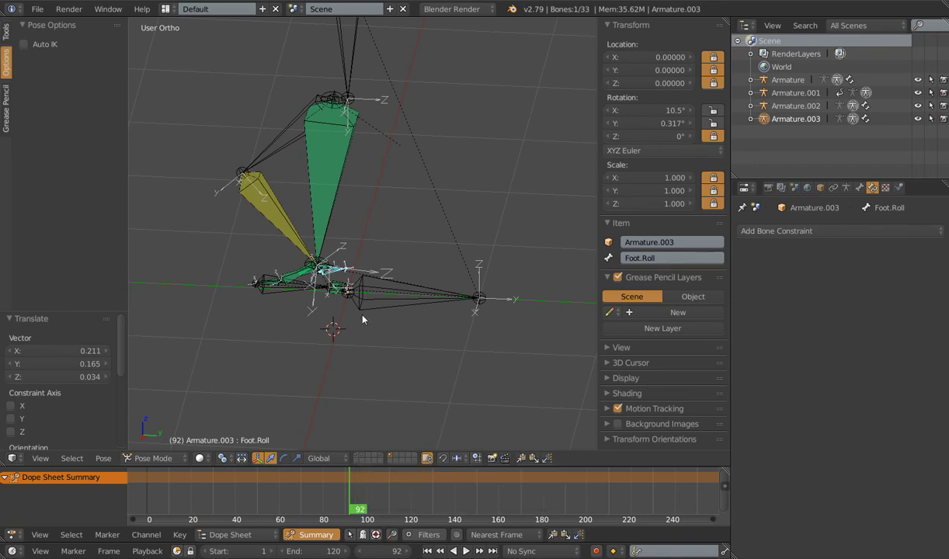
pyautogui.rightClick(274, 279)
pyautogui.press('g')
pyautogui.click(272, 240)
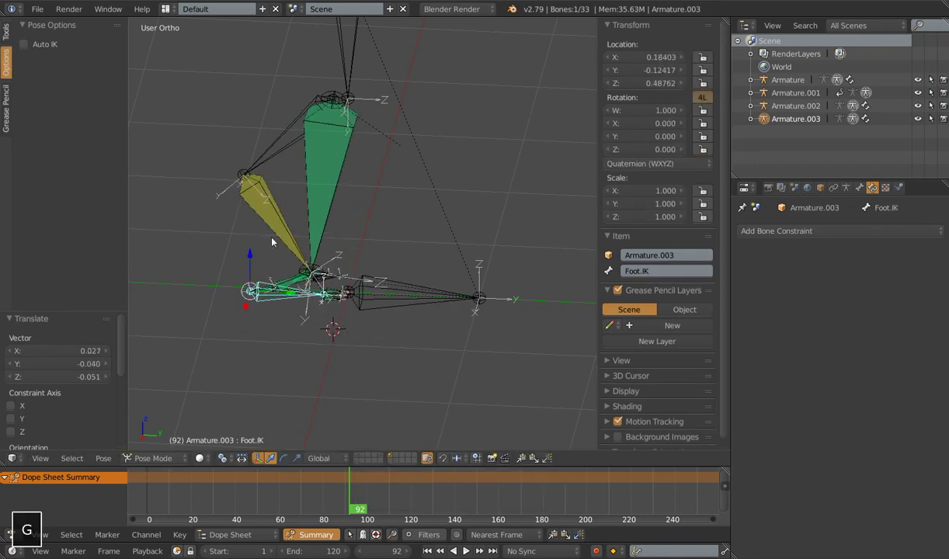